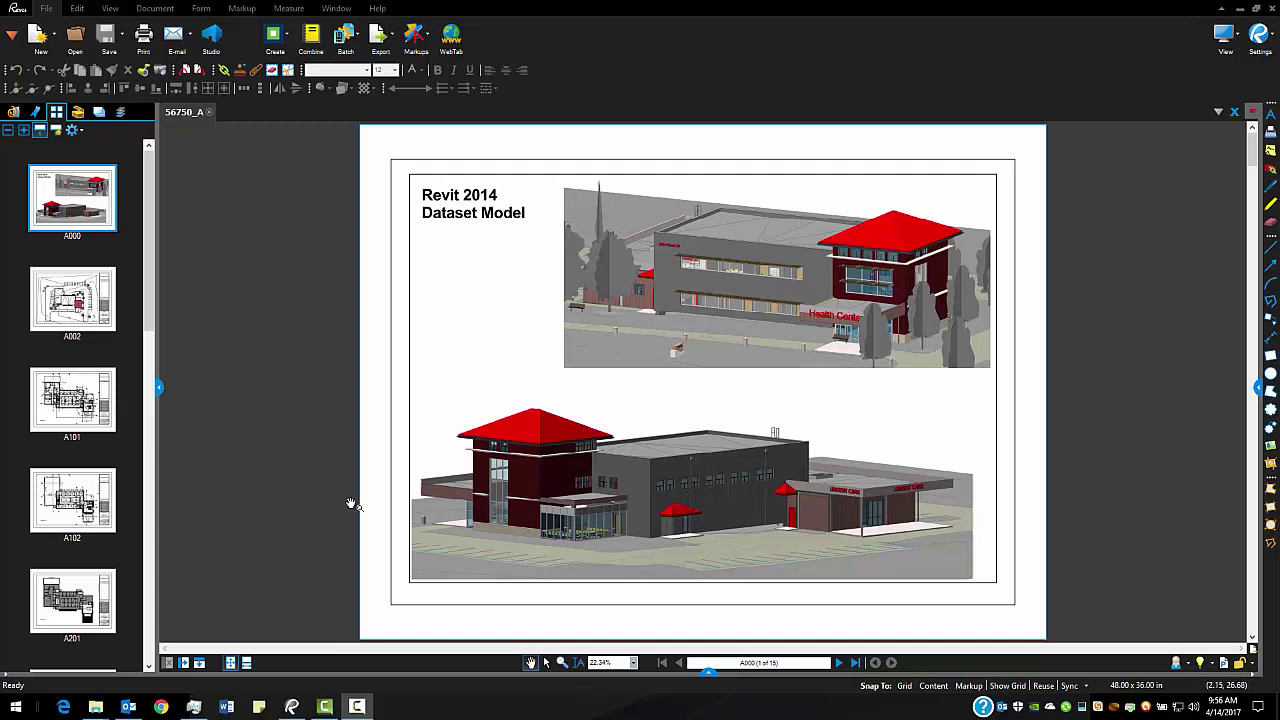
Step: Open the A101 ground floor plan and zoom into its sheet reference callouts
{"action": "left_click", "coordinate": [92, 405]}
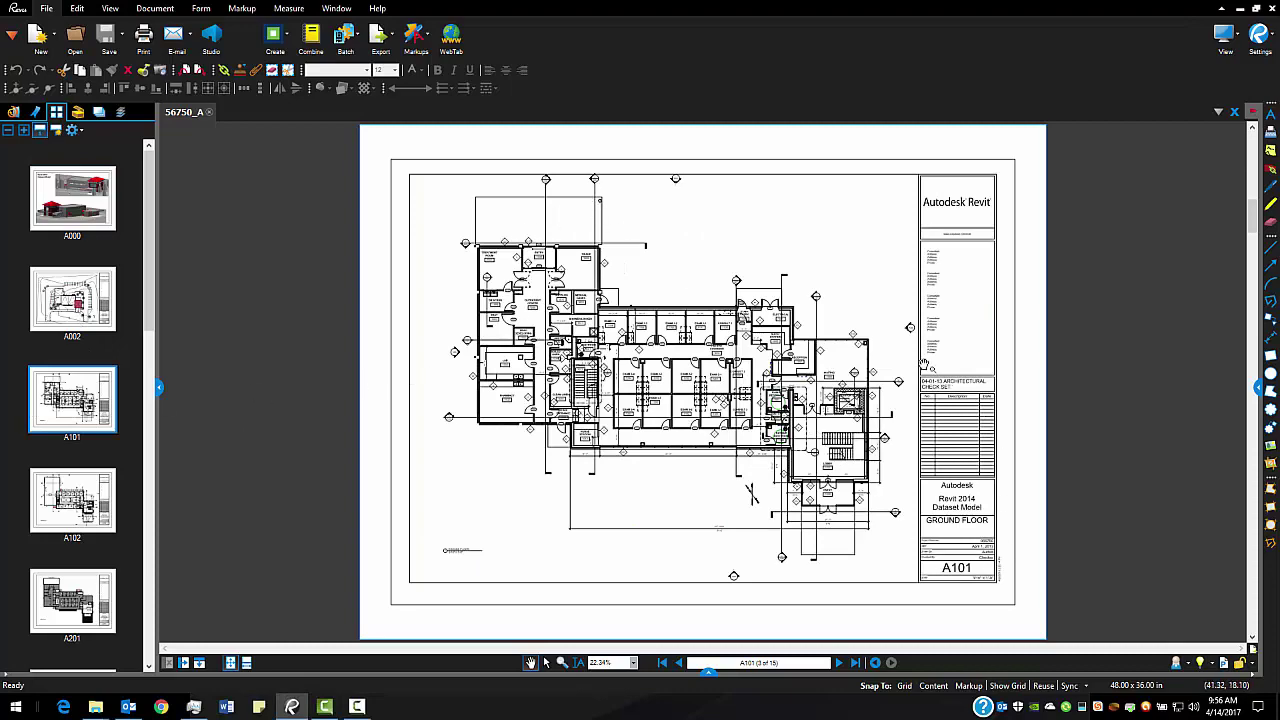
{"action": "scroll", "coordinate": [598, 228], "scroll_direction": "up", "scroll_amount": 3}
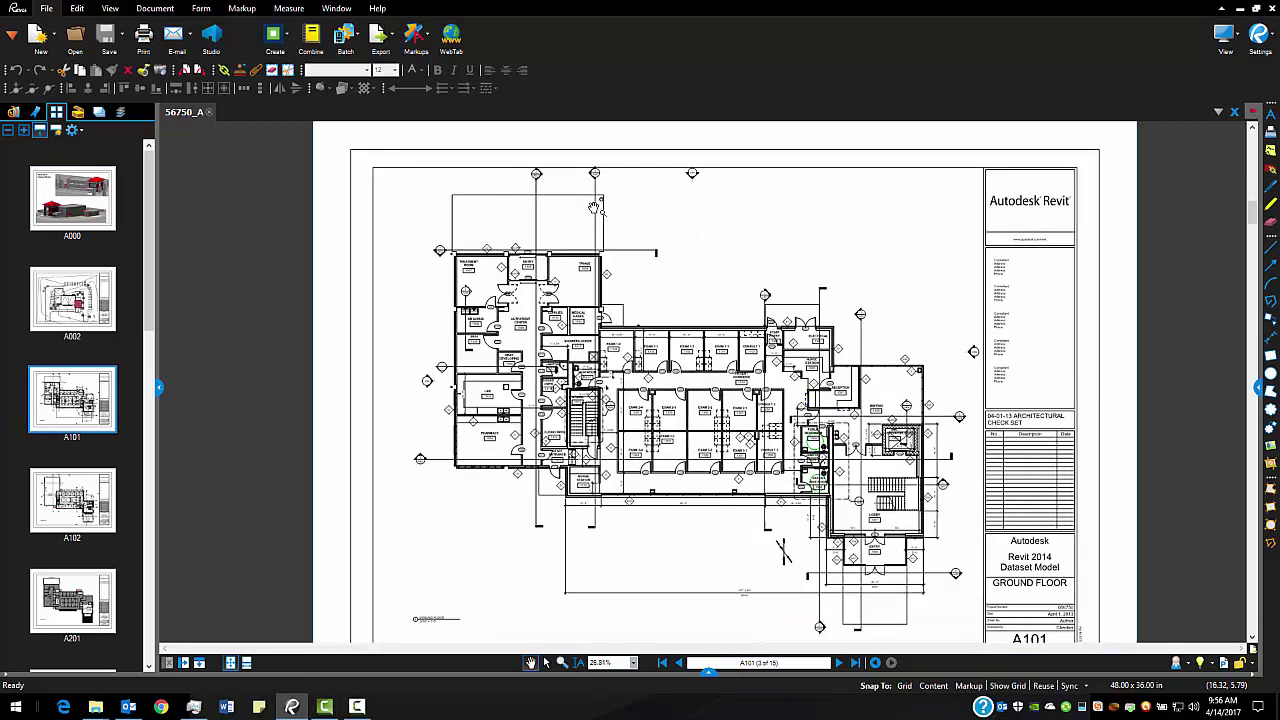
{"action": "scroll", "coordinate": [598, 205], "scroll_direction": "up", "scroll_amount": 4}
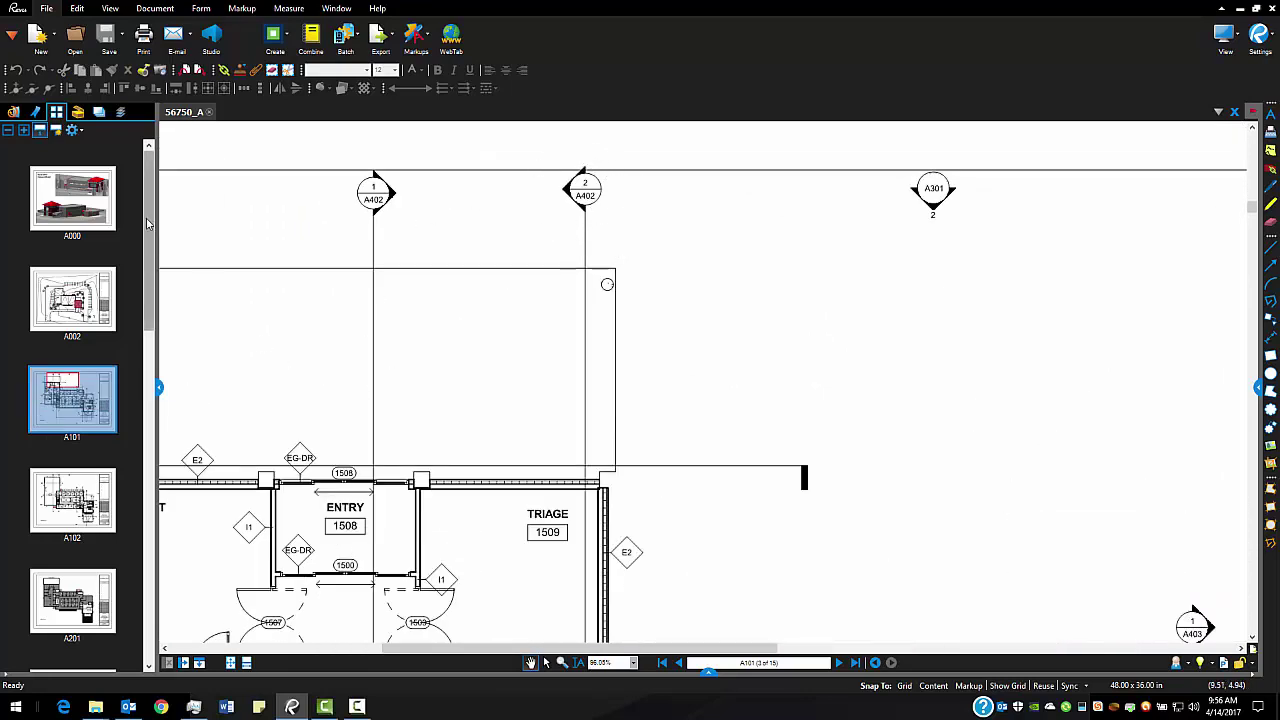
{"action": "left_click_drag", "start_coordinate": [150, 222], "coordinate": [162, 452]}
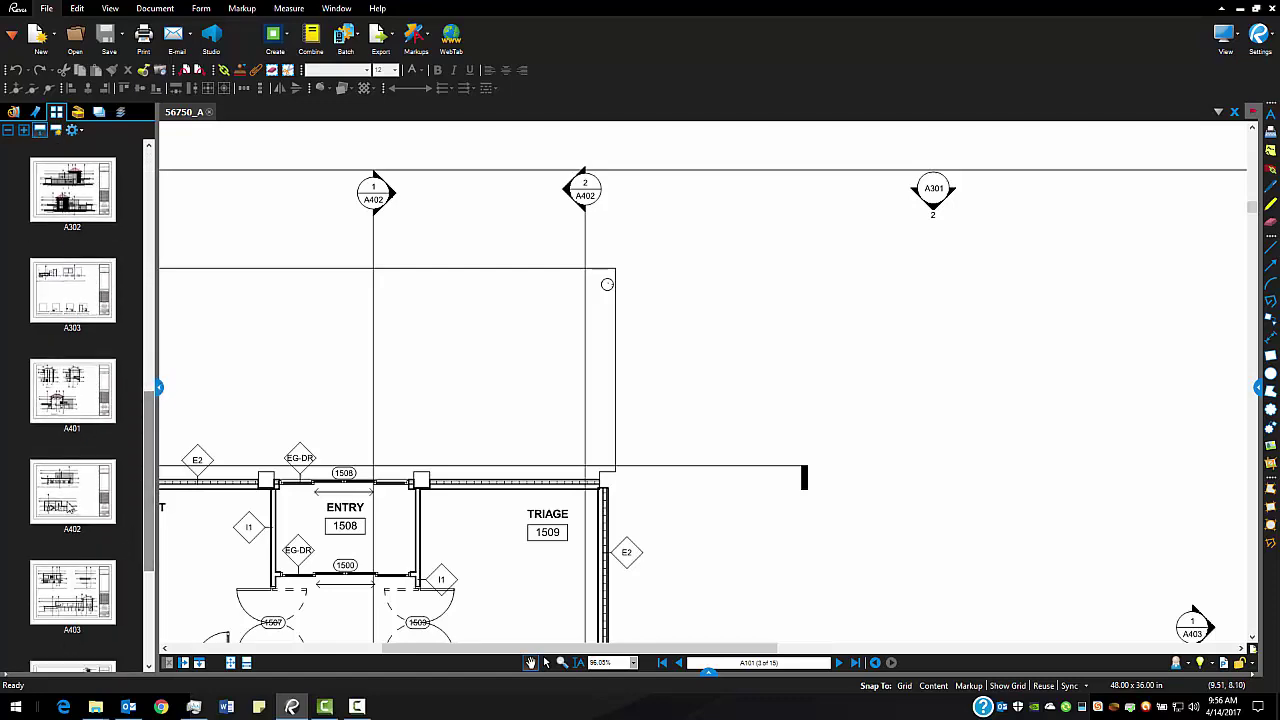
Step: Check the A402 elevation sheet, then switch to the A002 site plan thumbnail
{"action": "left_click", "coordinate": [66, 496]}
{"action": "scroll", "coordinate": [635, 402], "scroll_direction": "down", "scroll_amount": 3}
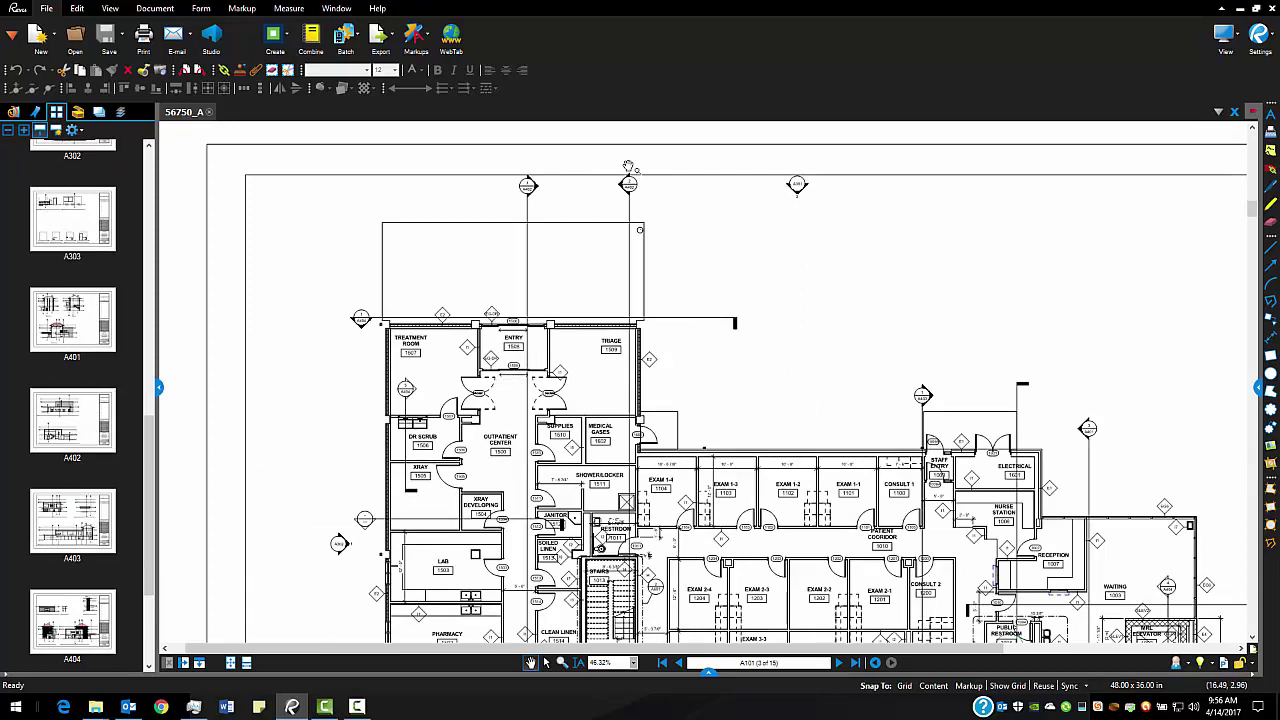
{"action": "left_click_drag", "start_coordinate": [150, 446], "coordinate": [147, 465]}
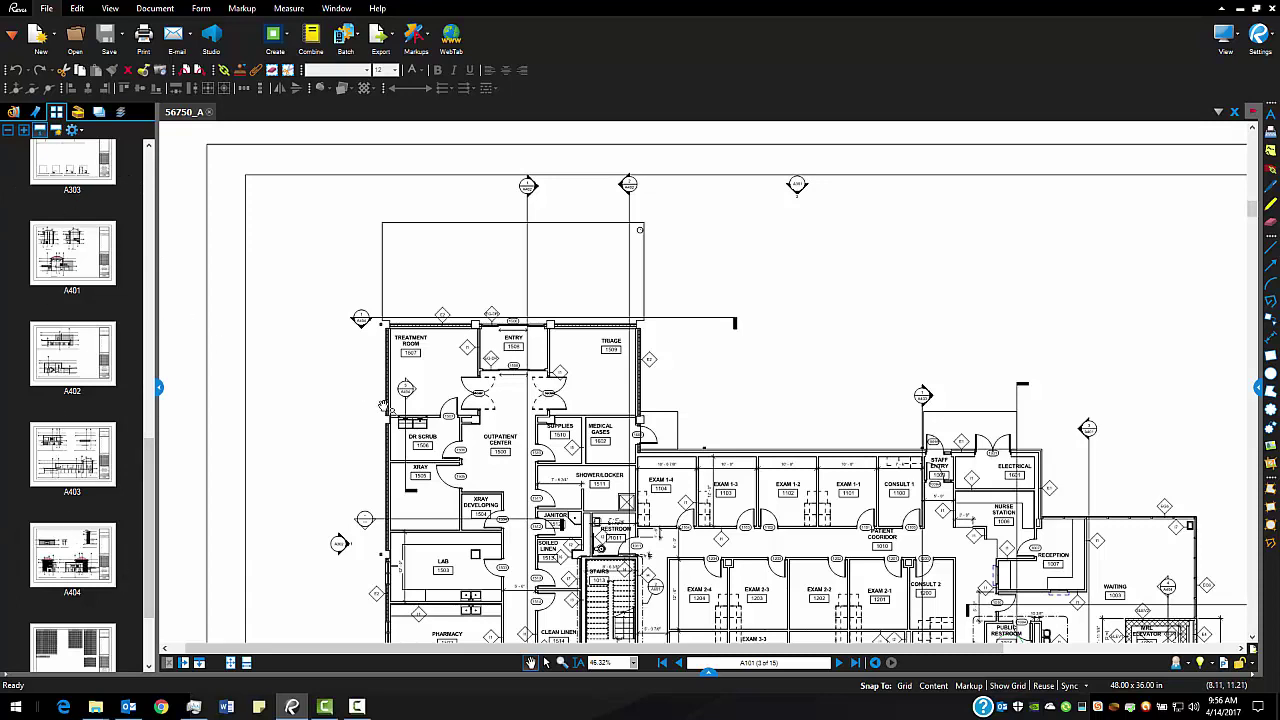
{"action": "scroll", "coordinate": [428, 444], "scroll_direction": "down", "scroll_amount": 2}
{"action": "scroll", "coordinate": [428, 444], "scroll_direction": "down", "scroll_amount": 2}
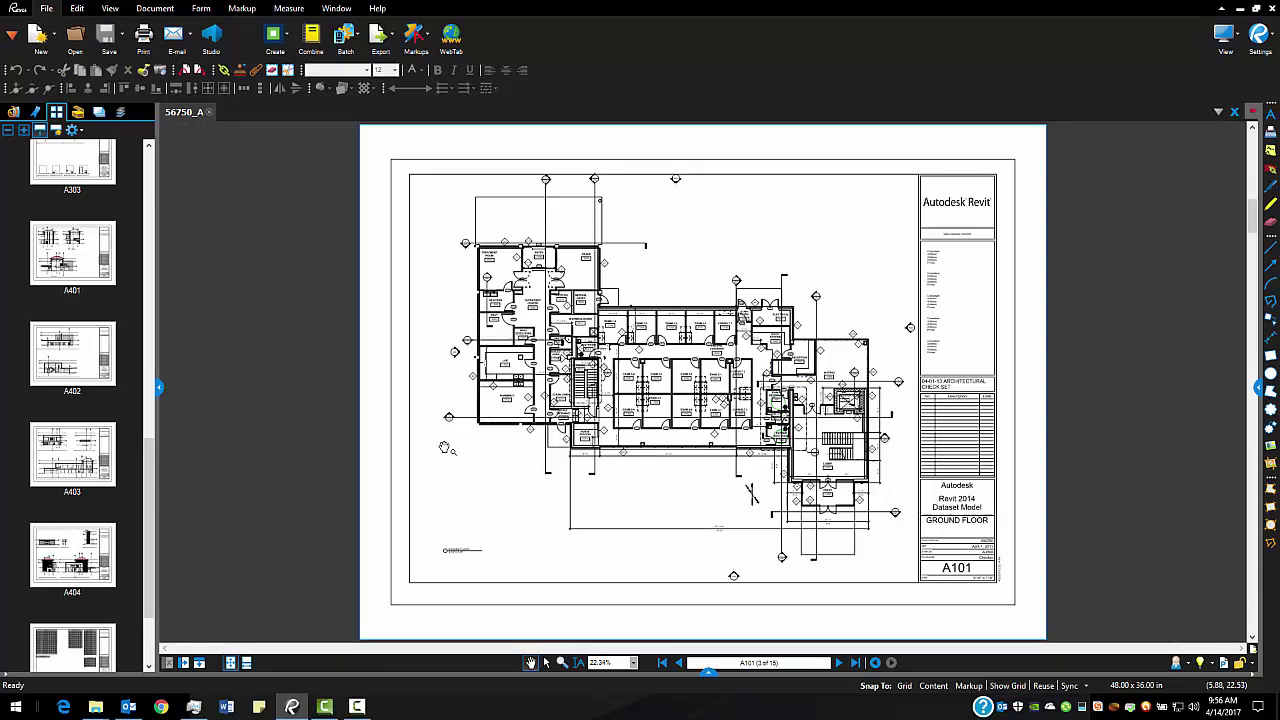
{"action": "left_click", "coordinate": [150, 360]}
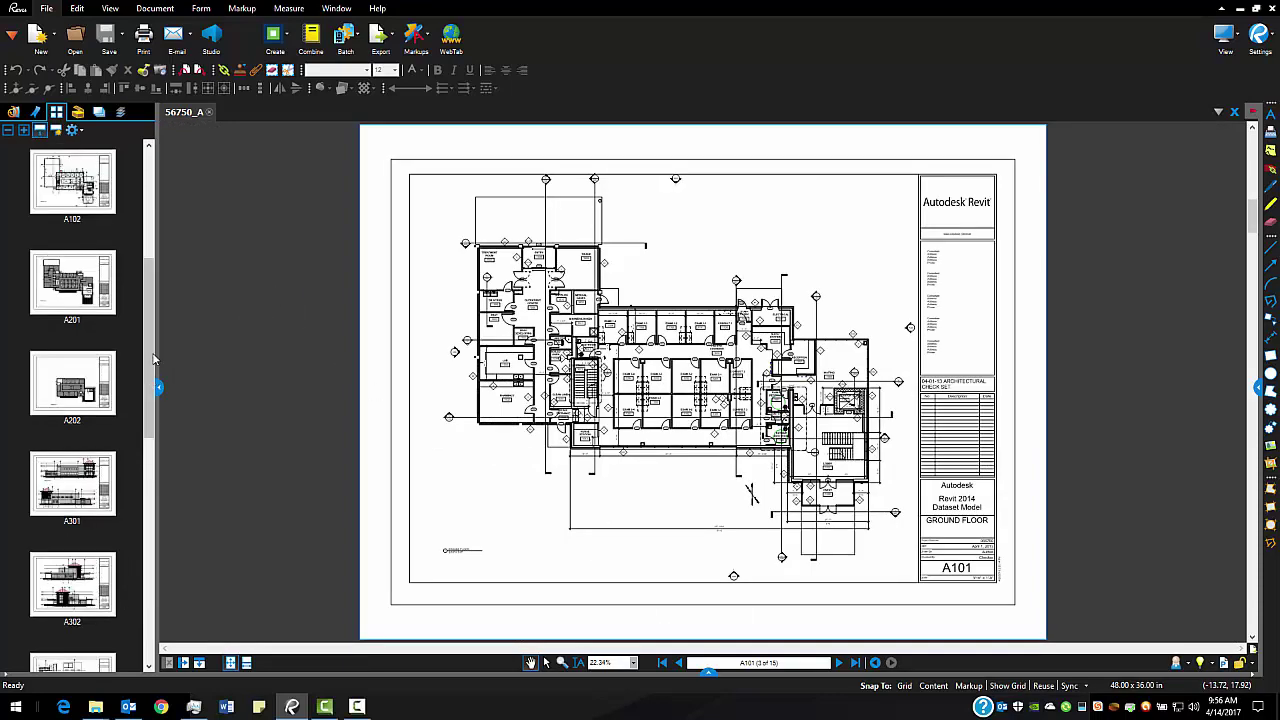
{"action": "left_click", "coordinate": [150, 250]}
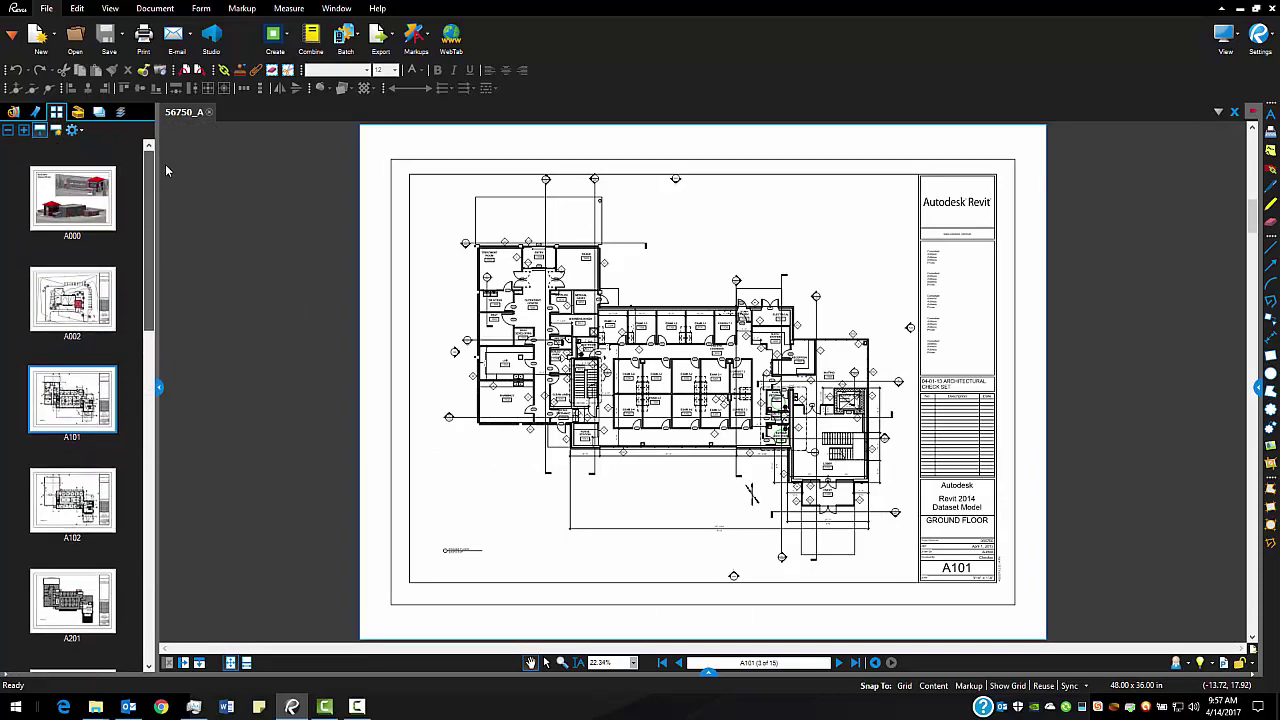
{"action": "left_click", "coordinate": [80, 290]}
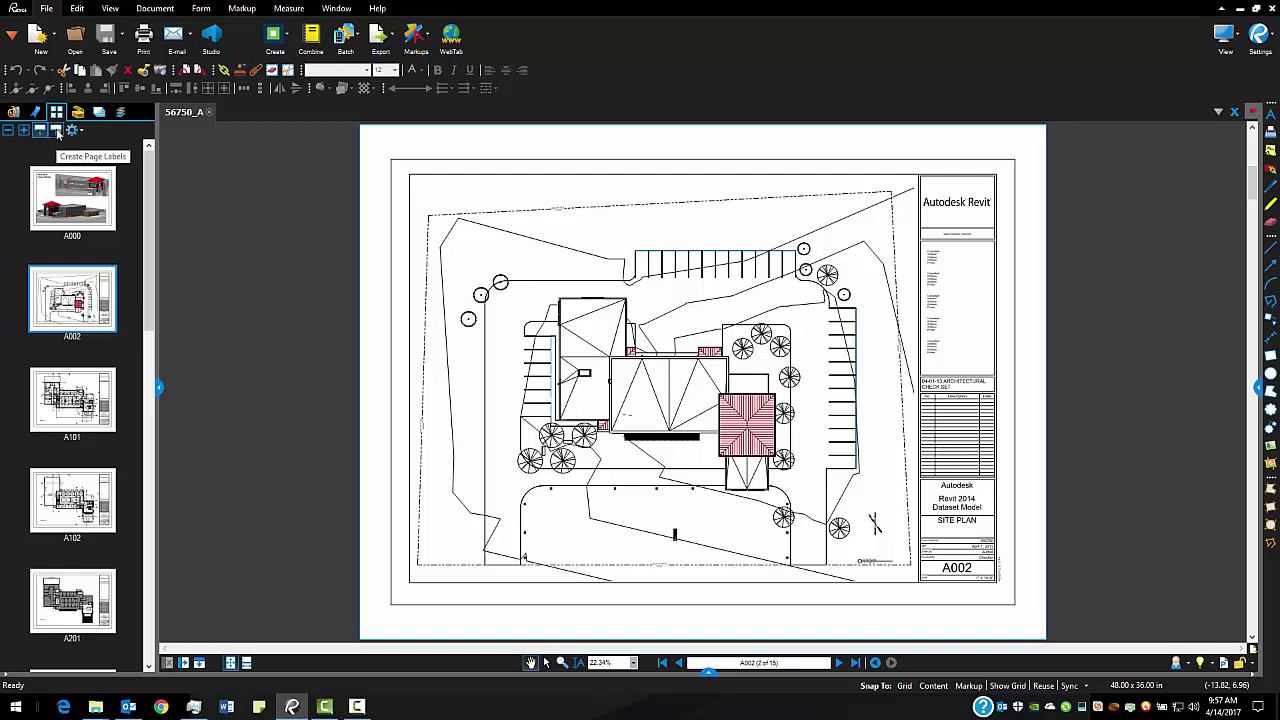
Step: Set Create Page Labels to use a Page Region and zoom into the A002 title block
{"action": "left_click", "coordinate": [57, 131]}
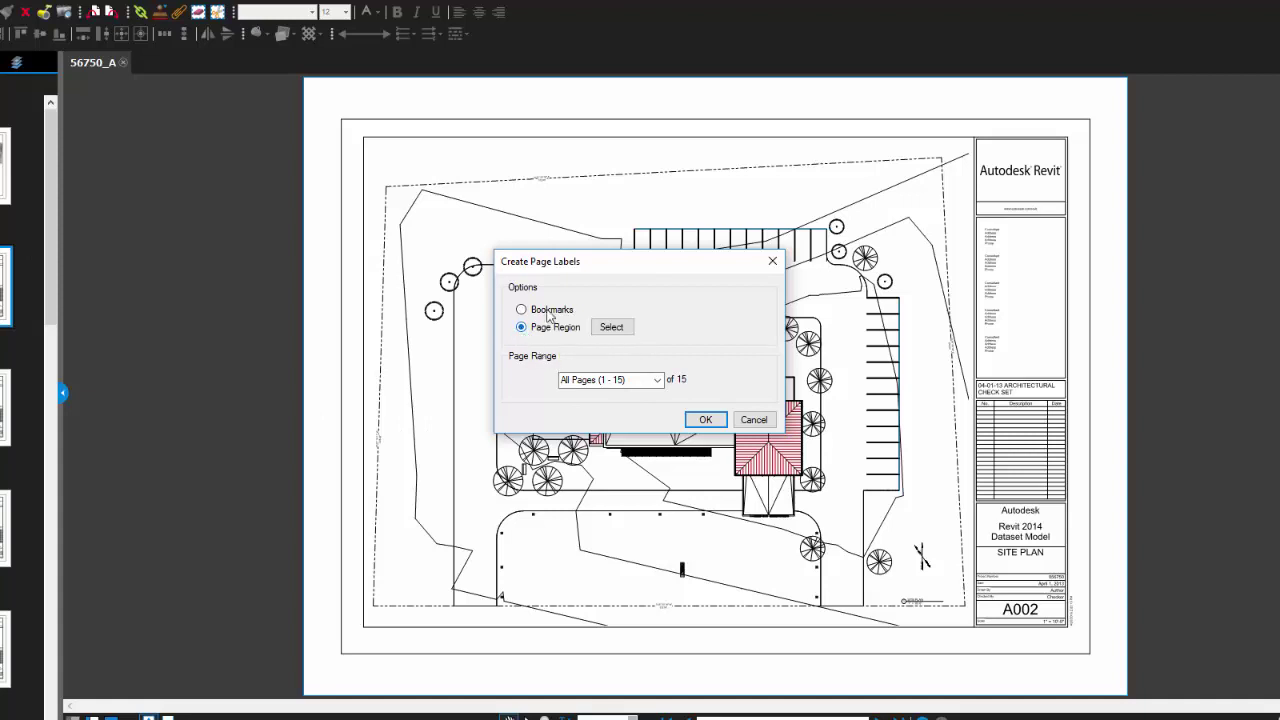
{"action": "left_click", "coordinate": [613, 328]}
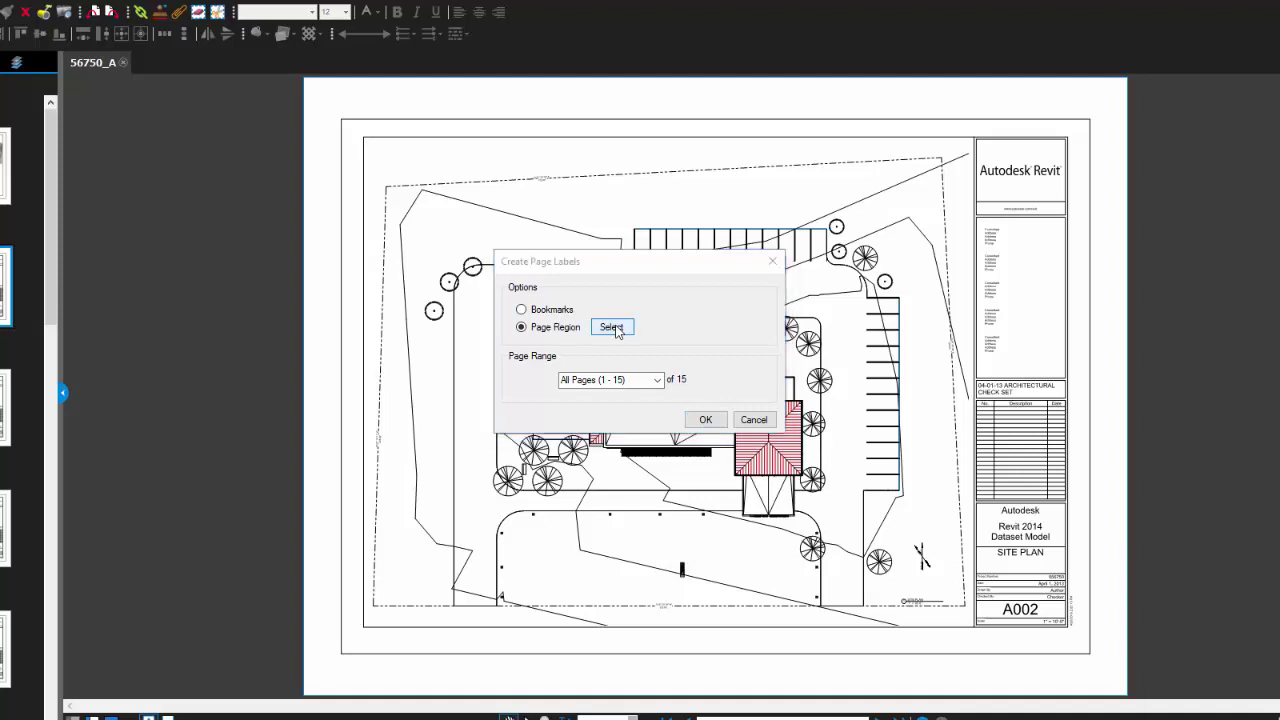
{"action": "scroll", "coordinate": [1086, 626], "scroll_direction": "up", "scroll_amount": 2}
{"action": "scroll", "coordinate": [1040, 624], "scroll_direction": "up", "scroll_amount": 2}
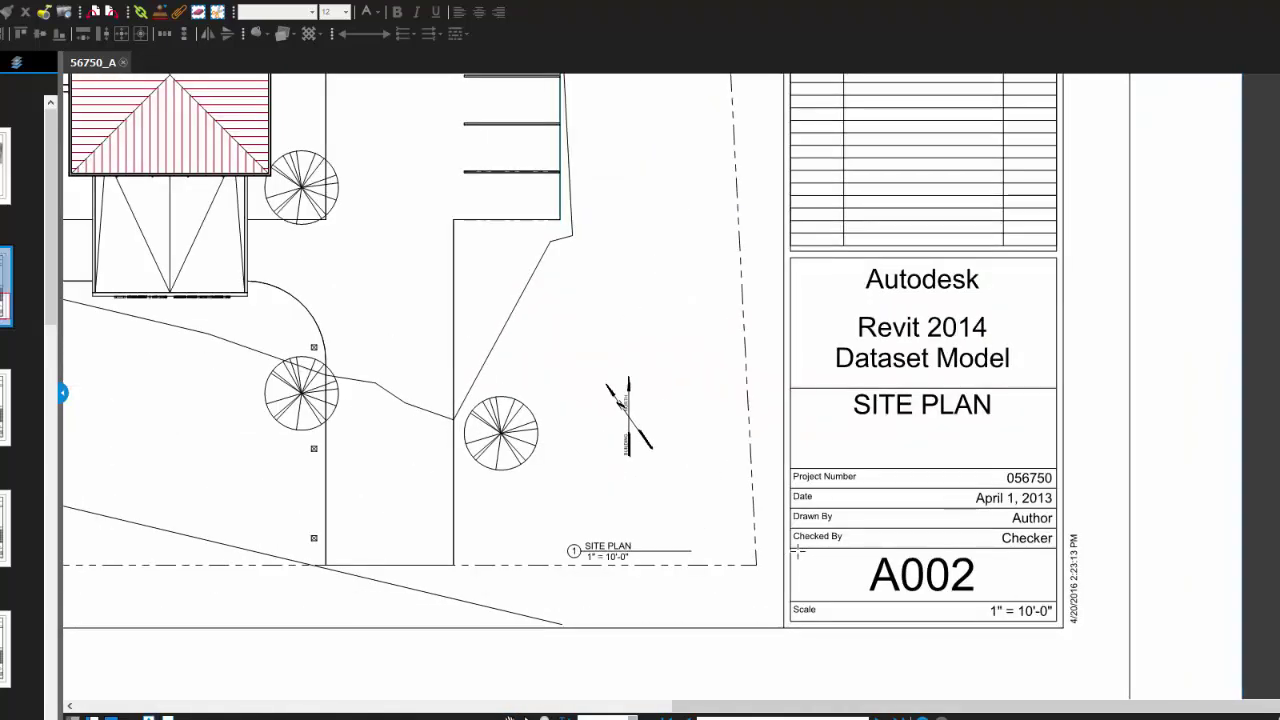
Step: Build the label pattern from the sheet number box, ' - ', and the SITE PLAN title cell
{"action": "left_click_drag", "start_coordinate": [796, 550], "coordinate": [1052, 600]}
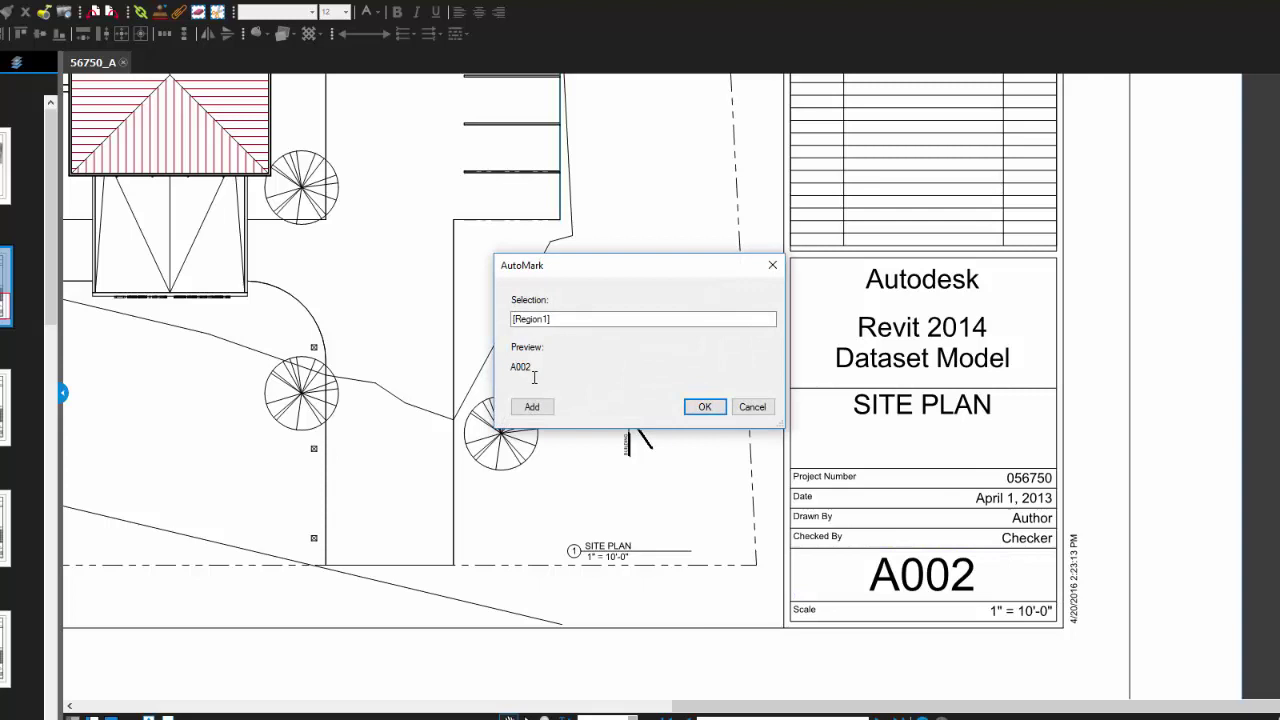
{"action": "left_click_drag", "start_coordinate": [530, 370], "coordinate": [511, 370]}
{"action": "left_click", "coordinate": [579, 373]}
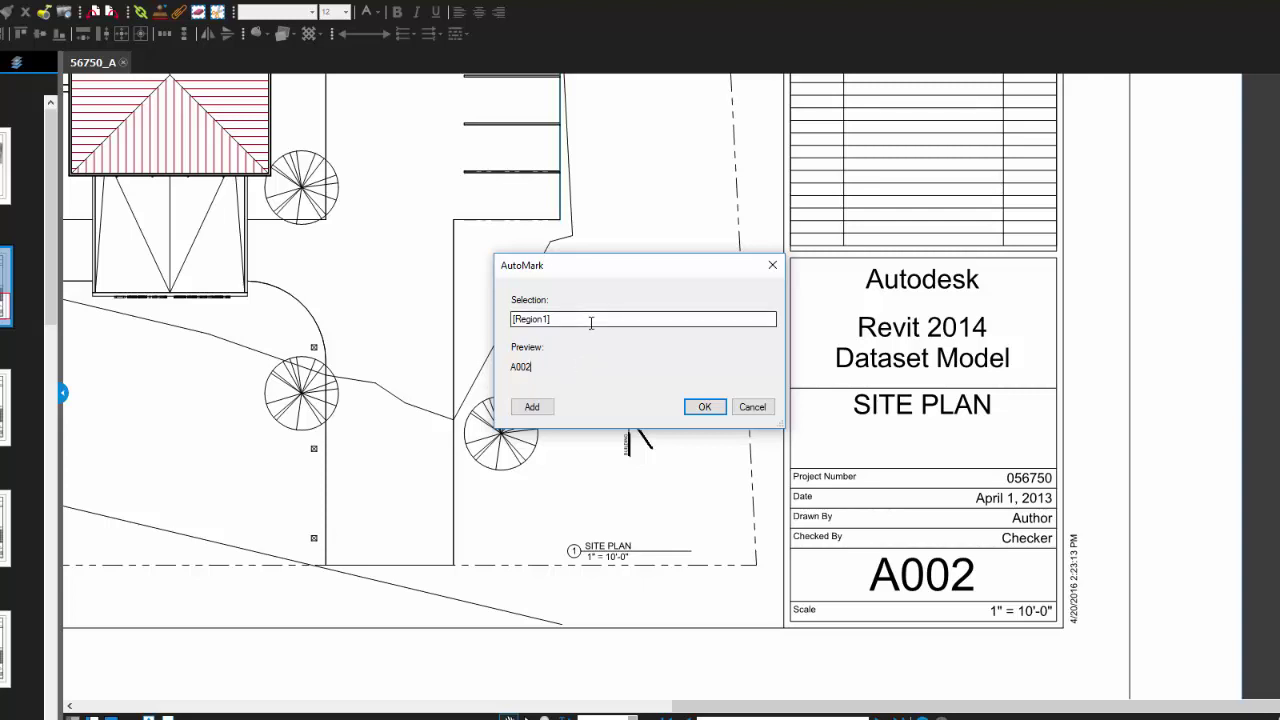
{"action": "left_click", "coordinate": [591, 323]}
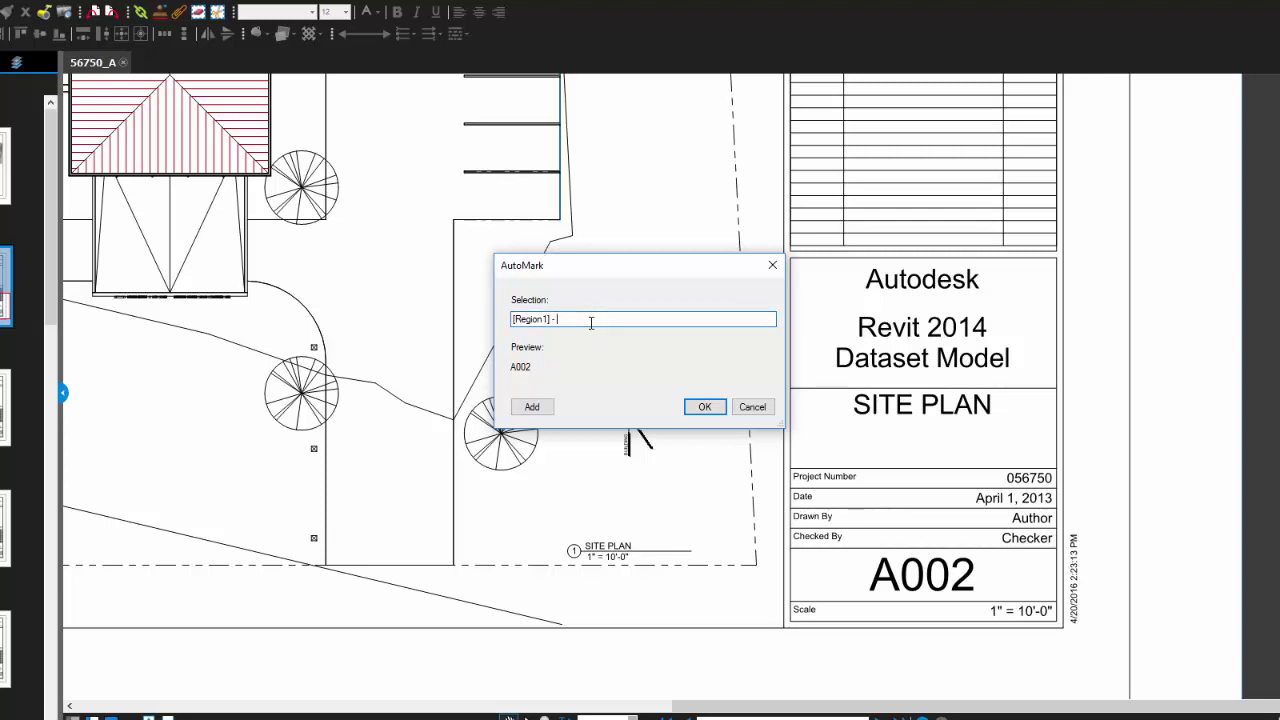
{"action": "left_click", "coordinate": [541, 409]}
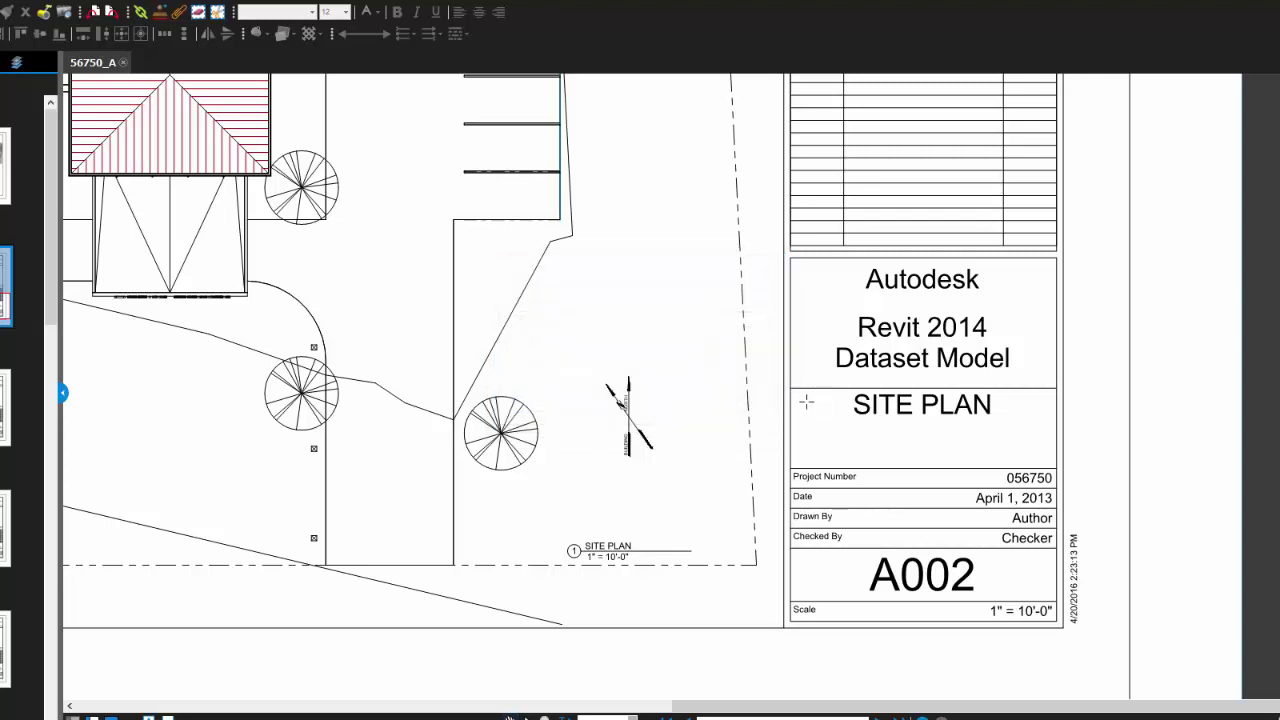
{"action": "left_click_drag", "start_coordinate": [792, 388], "coordinate": [1055, 466]}
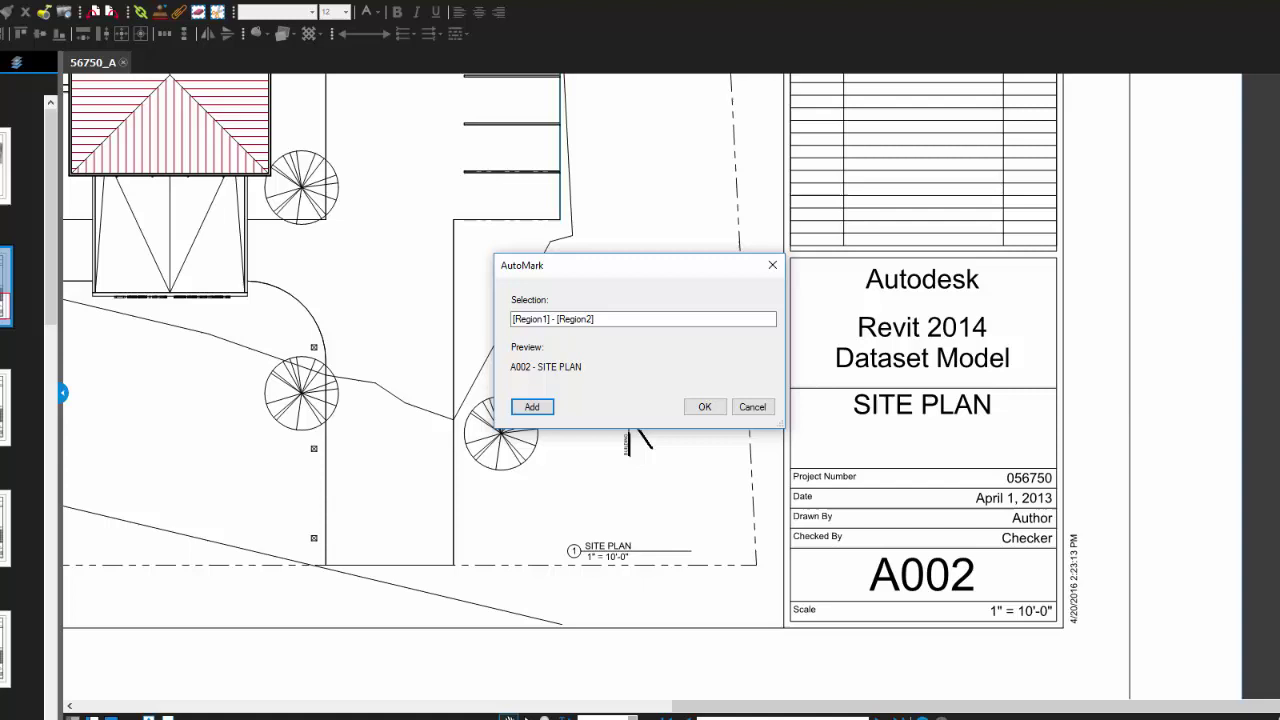
Step: Accept the label pattern and create page labels for the custom range 2-15
{"action": "left_click", "coordinate": [703, 408]}
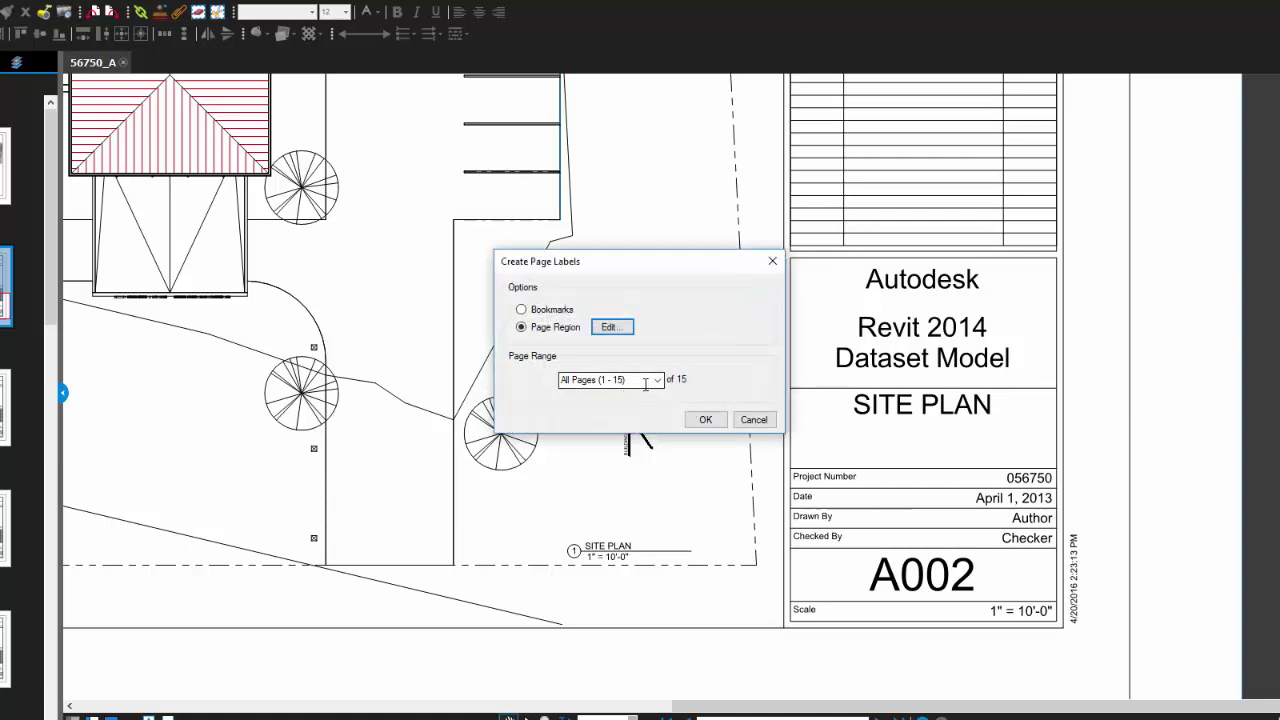
{"action": "left_click", "coordinate": [657, 381]}
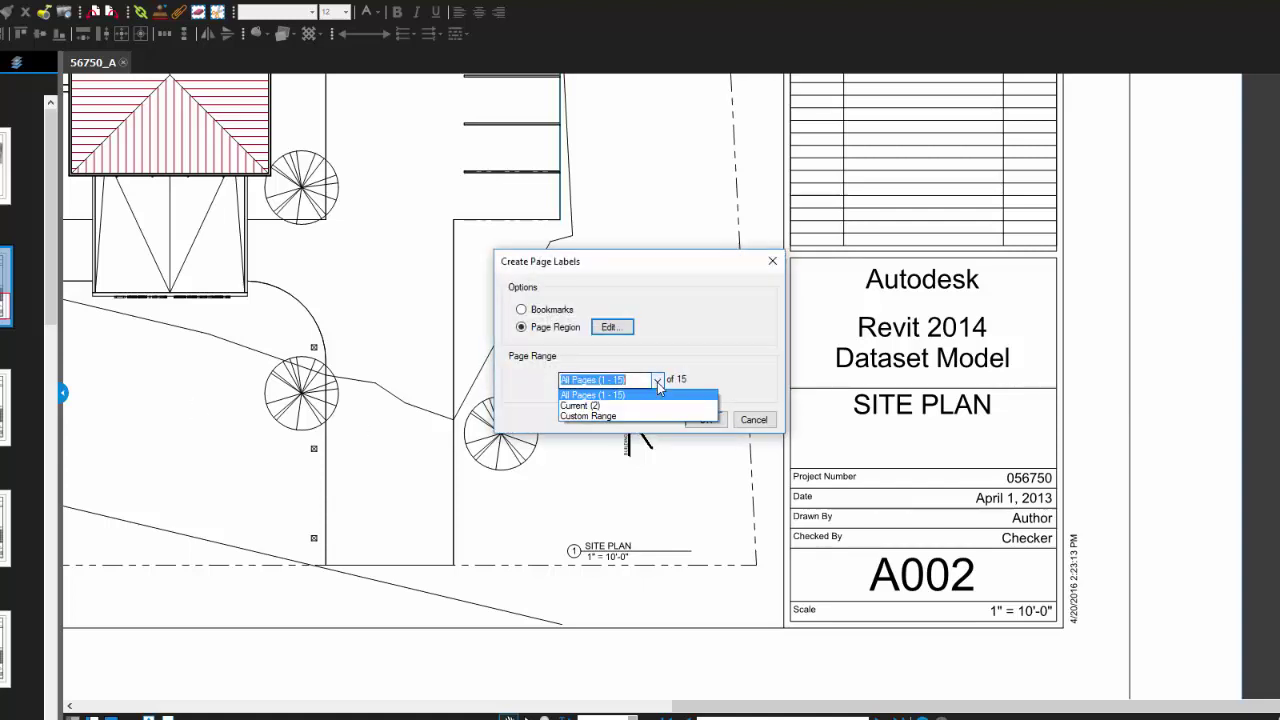
{"action": "left_click", "coordinate": [610, 416]}
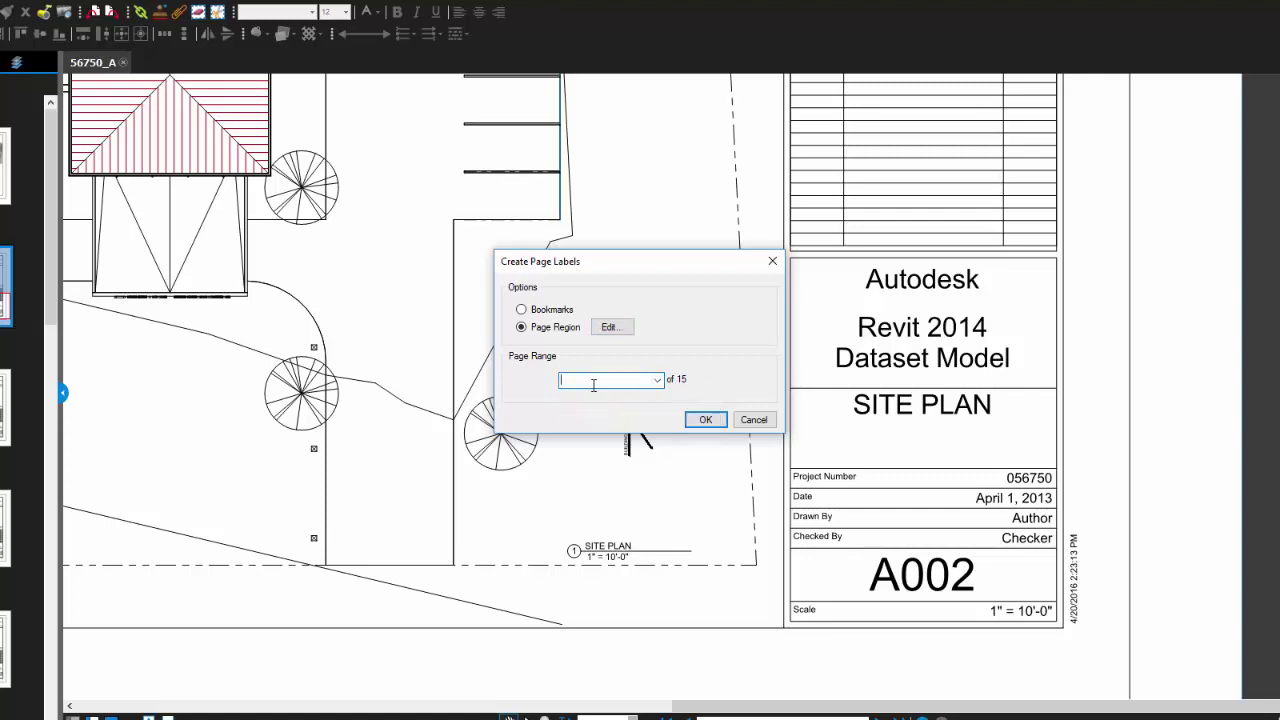
{"action": "type", "text": "2-15"}
{"action": "left_click", "coordinate": [706, 420]}
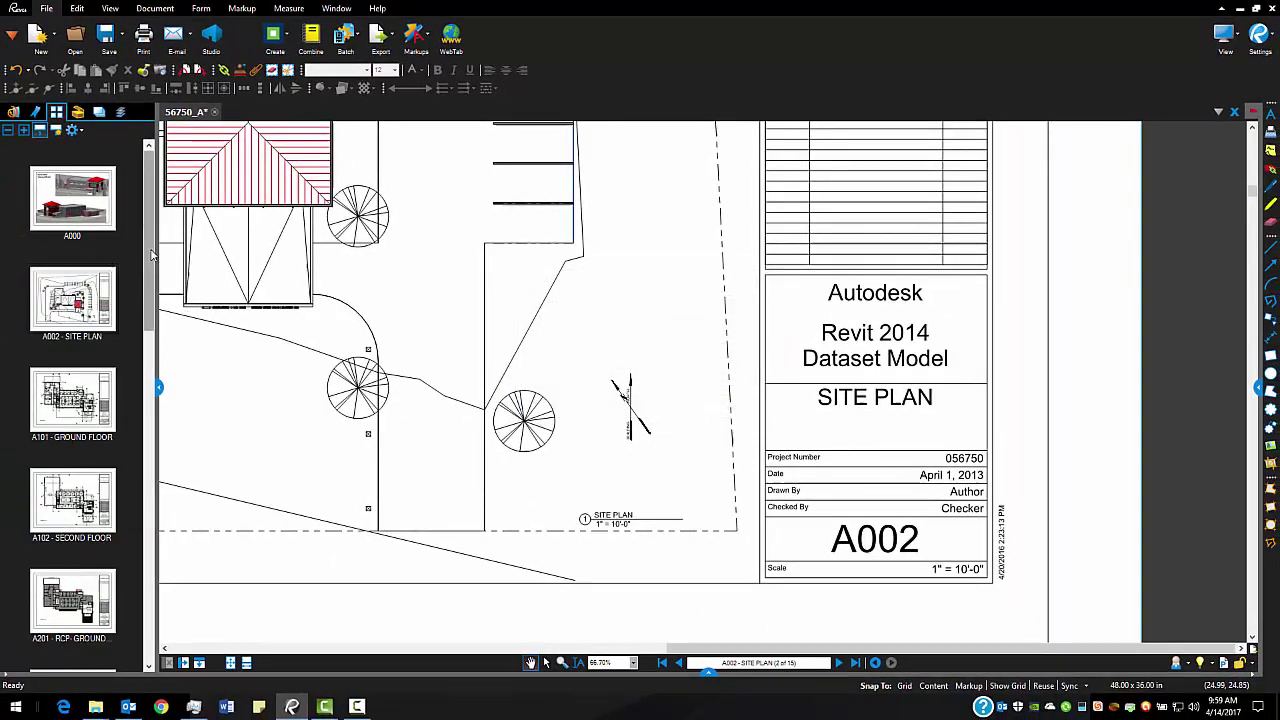
Step: Scroll the labelled thumbnails, fit the page with Ctrl+0, and open A101 - GROUND FLOOR
{"action": "mouse_move", "coordinate": [150, 253]}
{"action": "left_mouse_down"}
{"action": "mouse_move", "coordinate": [145, 447]}
{"action": "mouse_move", "coordinate": [152, 235]}
{"action": "left_mouse_up"}
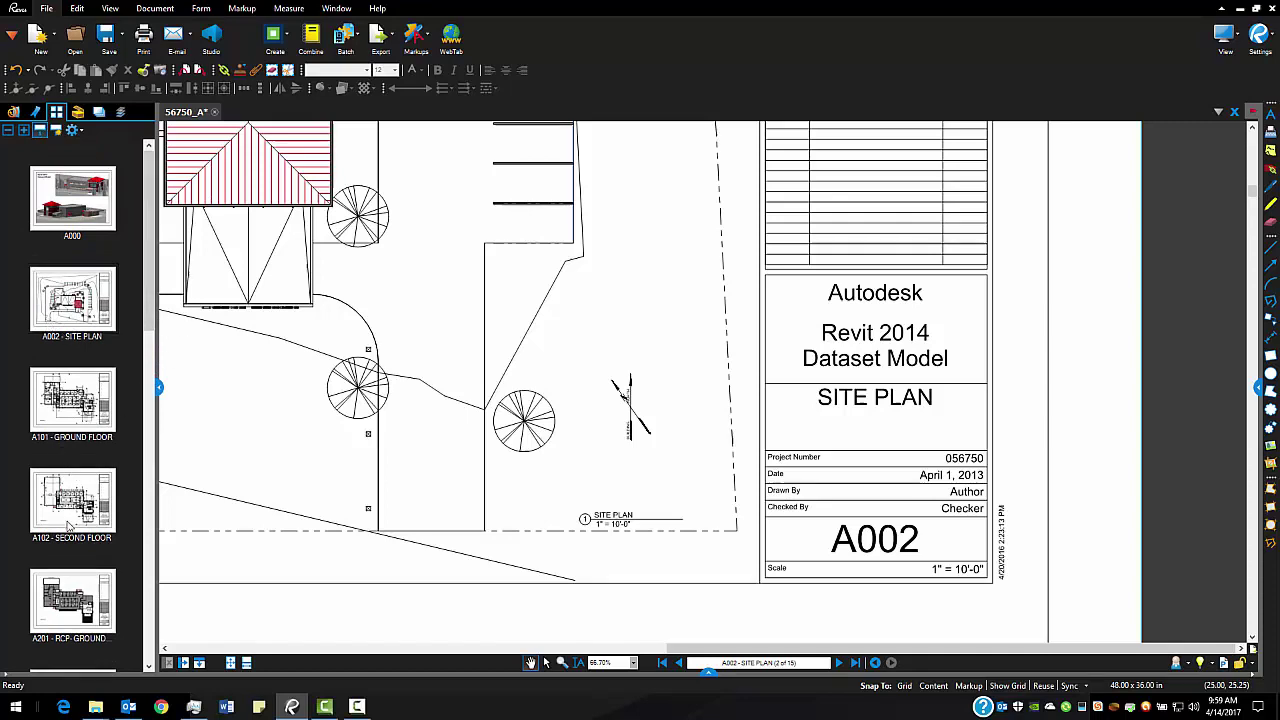
{"action": "key", "text": "ctrl+0"}
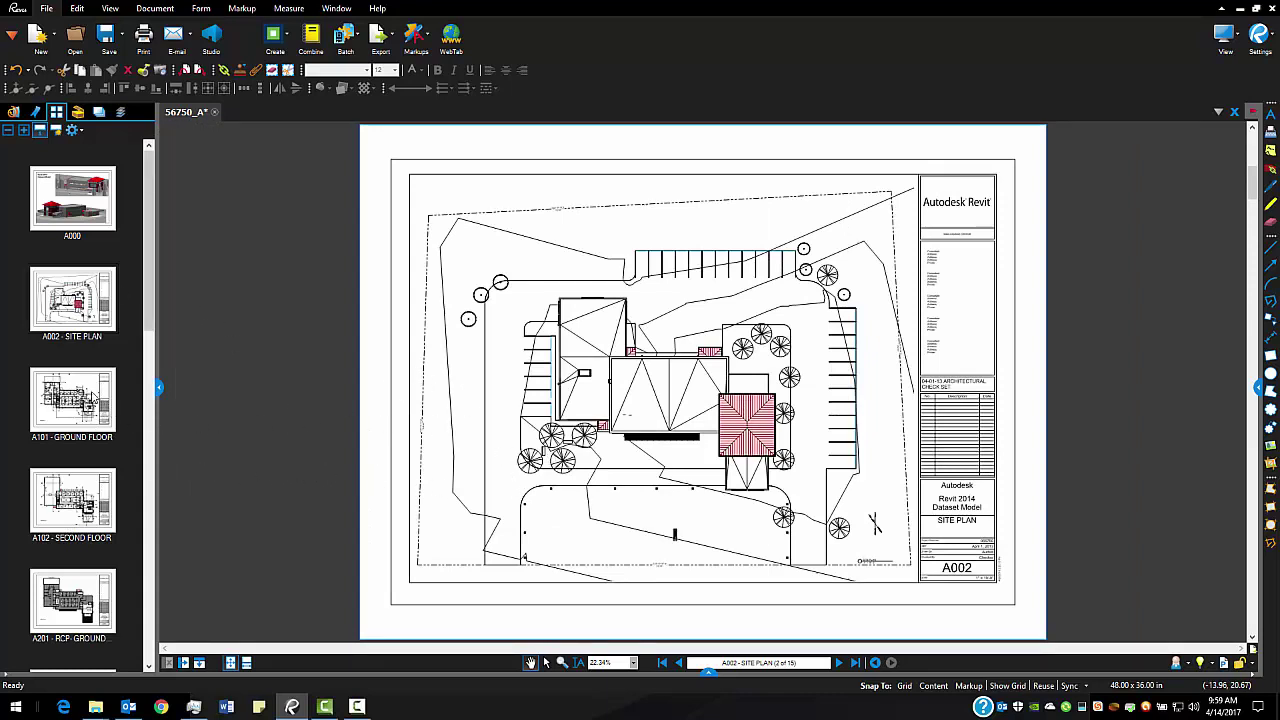
{"action": "left_click", "coordinate": [98, 400]}
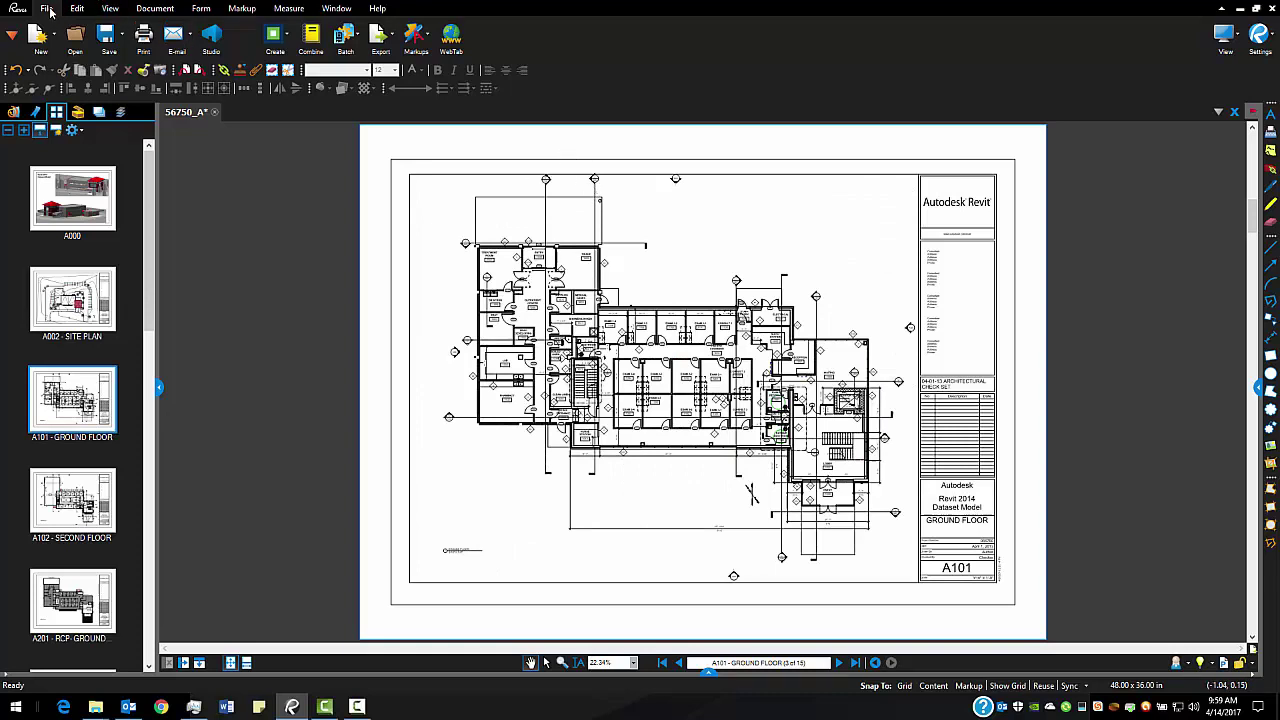
Step: Start a new Batch Link job on the open drawing set and generate Page Label search terms
{"action": "left_click", "coordinate": [356, 34]}
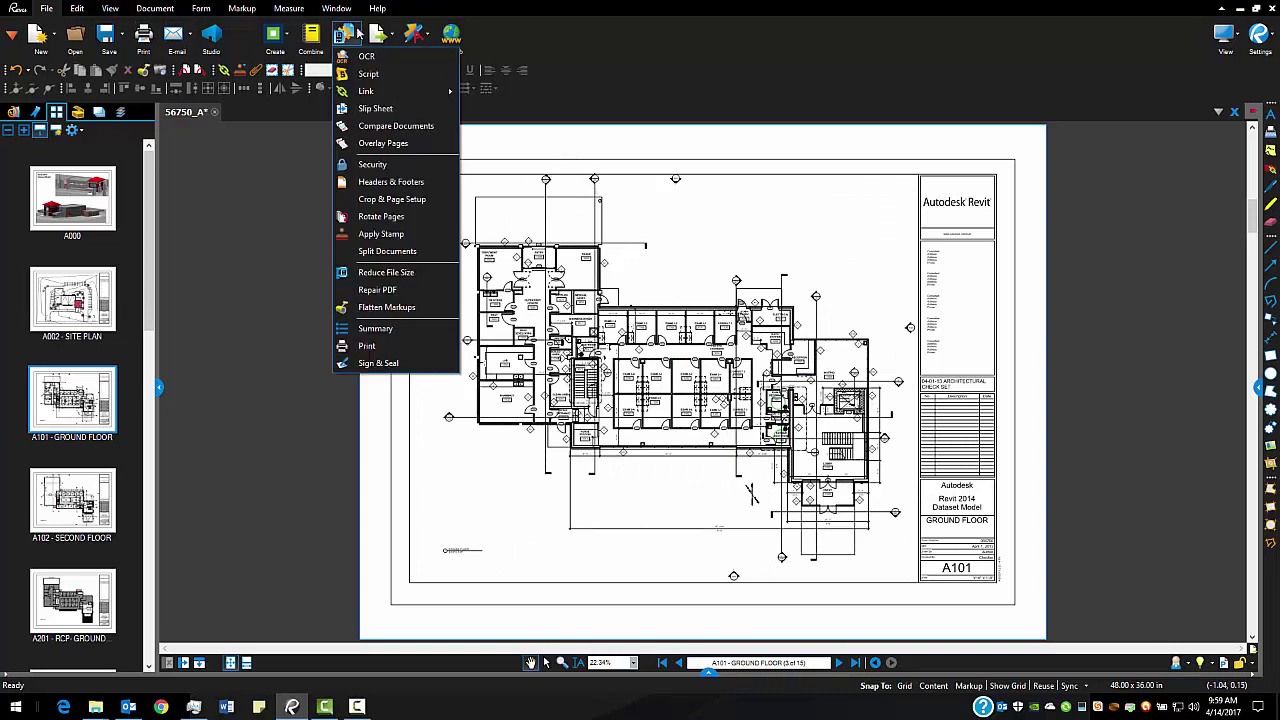
{"action": "mouse_move", "coordinate": [396, 92]}
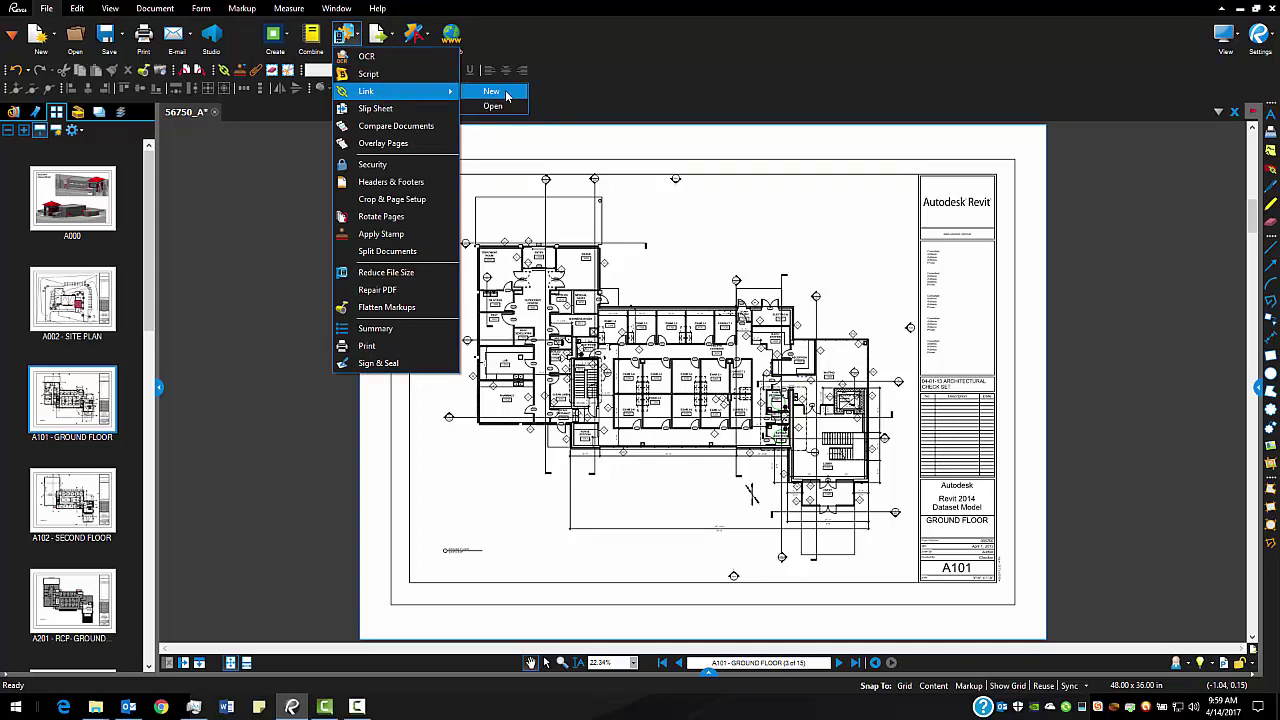
{"action": "left_click", "coordinate": [492, 92]}
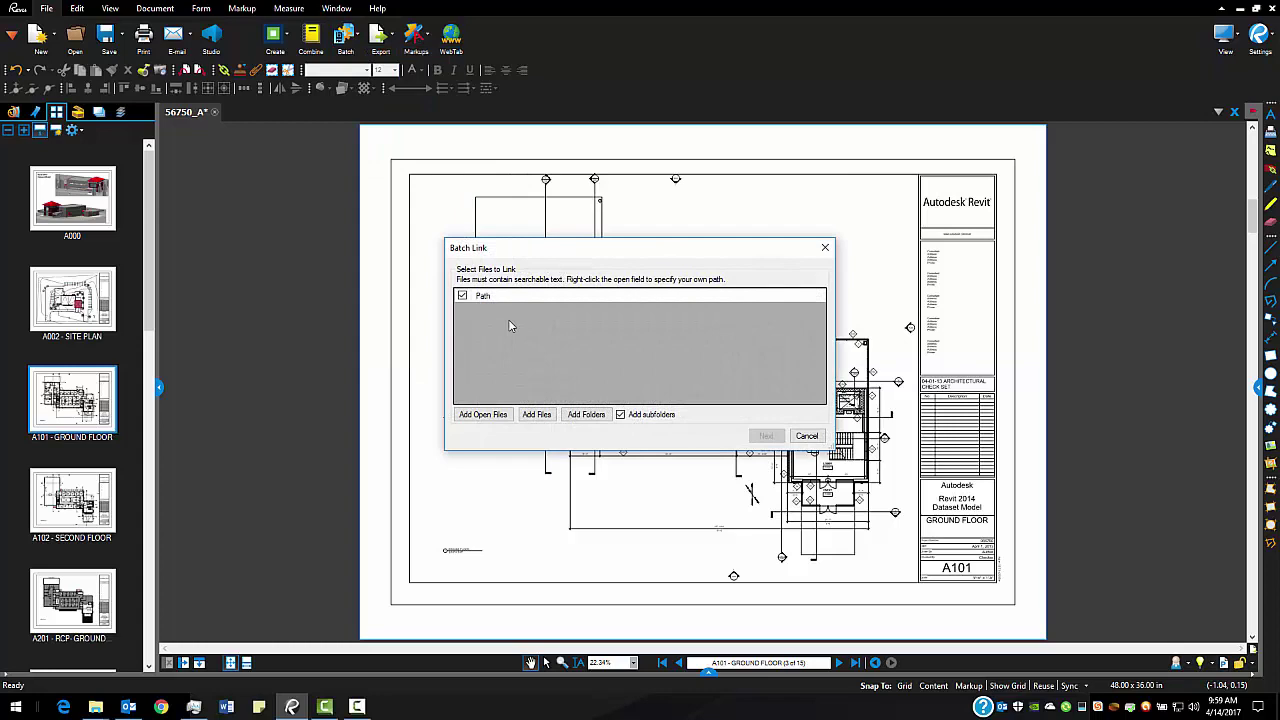
{"action": "left_click", "coordinate": [491, 418]}
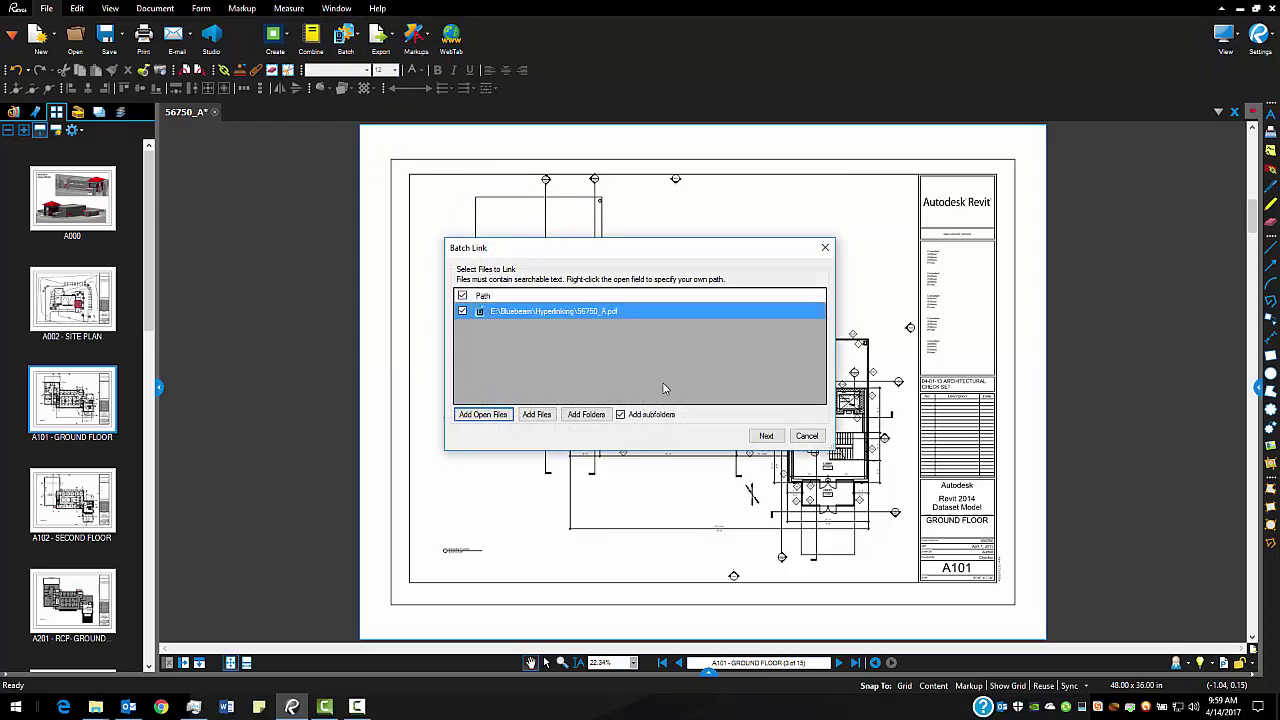
{"action": "left_click", "coordinate": [766, 436]}
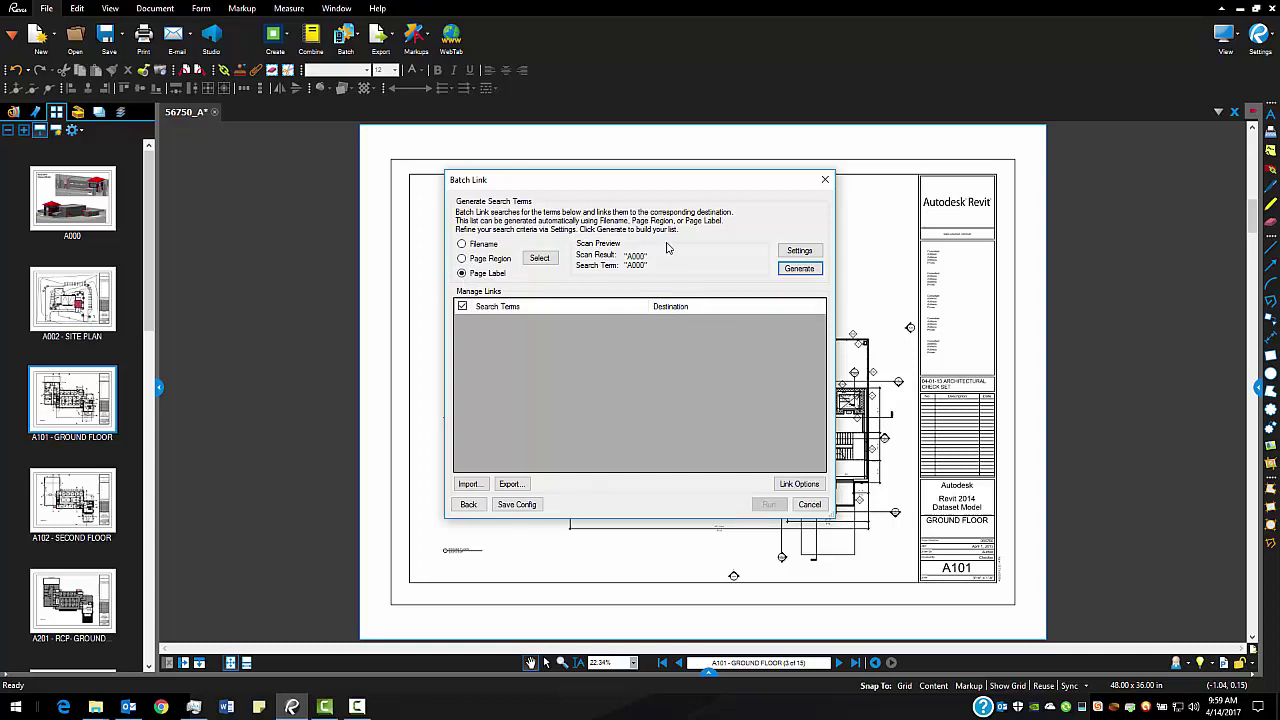
{"action": "left_click", "coordinate": [799, 268]}
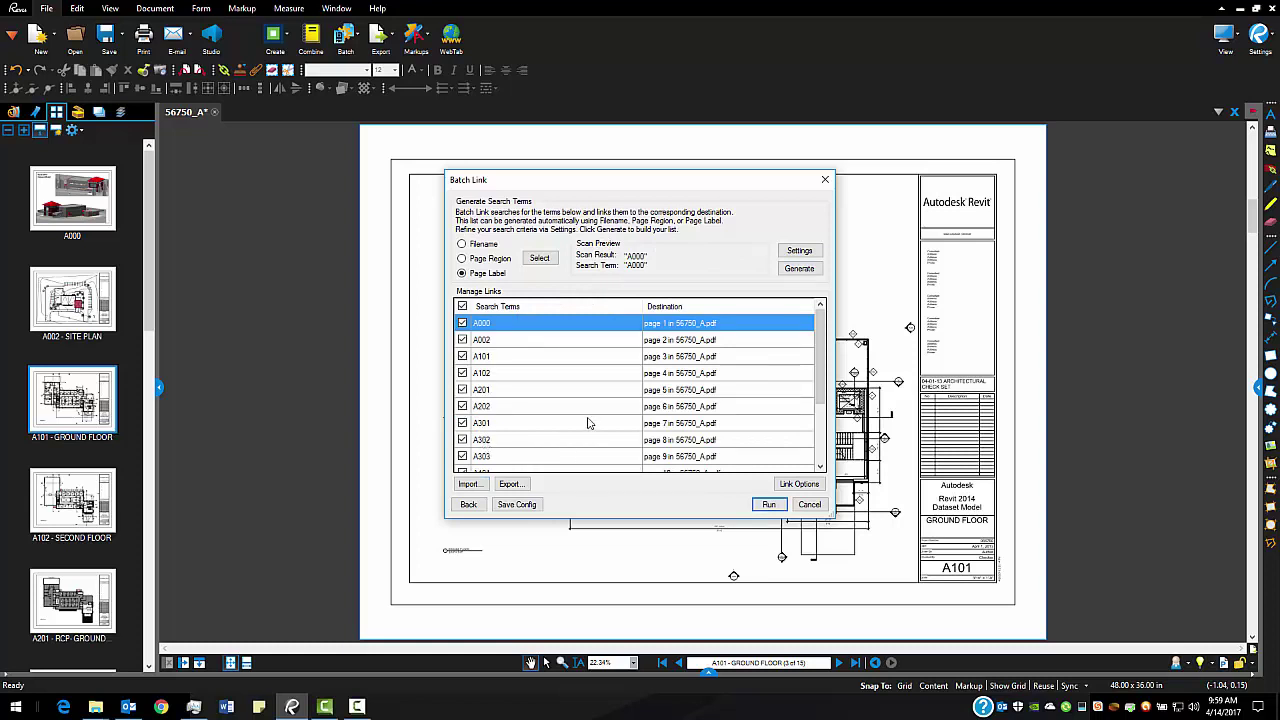
Step: Turn off search term filtering and regenerate the terms with full sheet names
{"action": "left_click", "coordinate": [806, 252]}
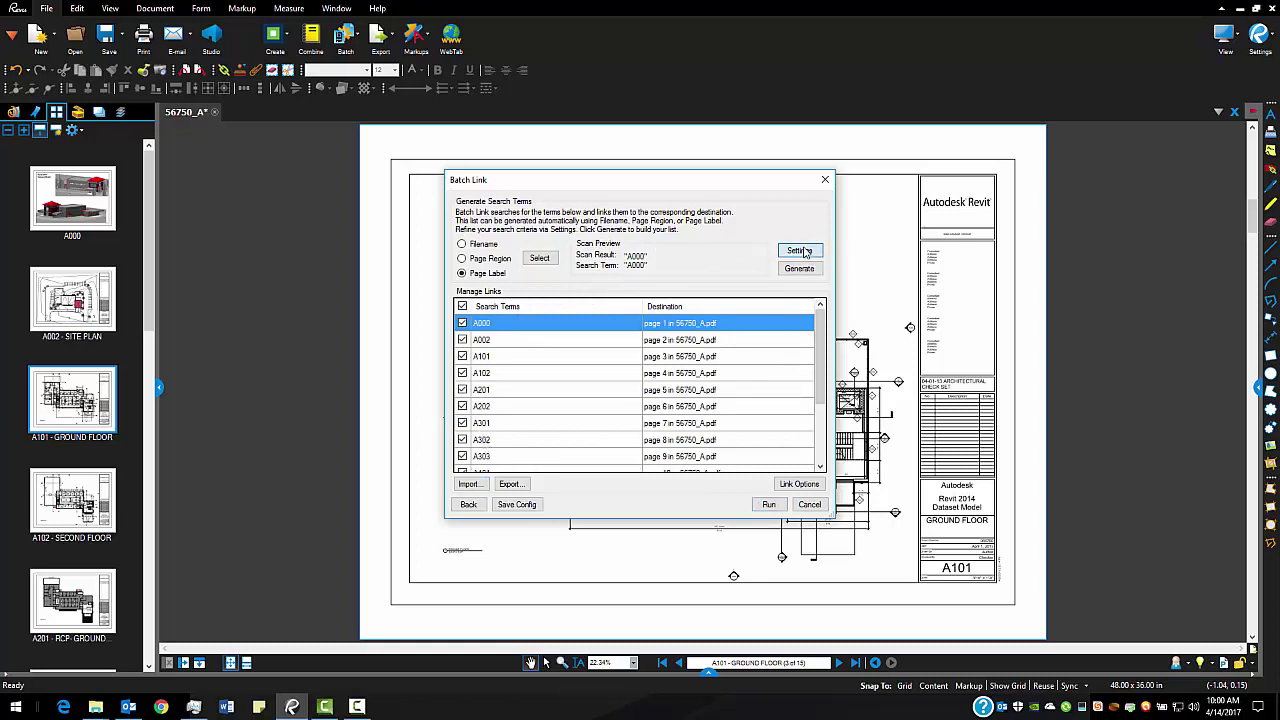
{"action": "left_click", "coordinate": [688, 260]}
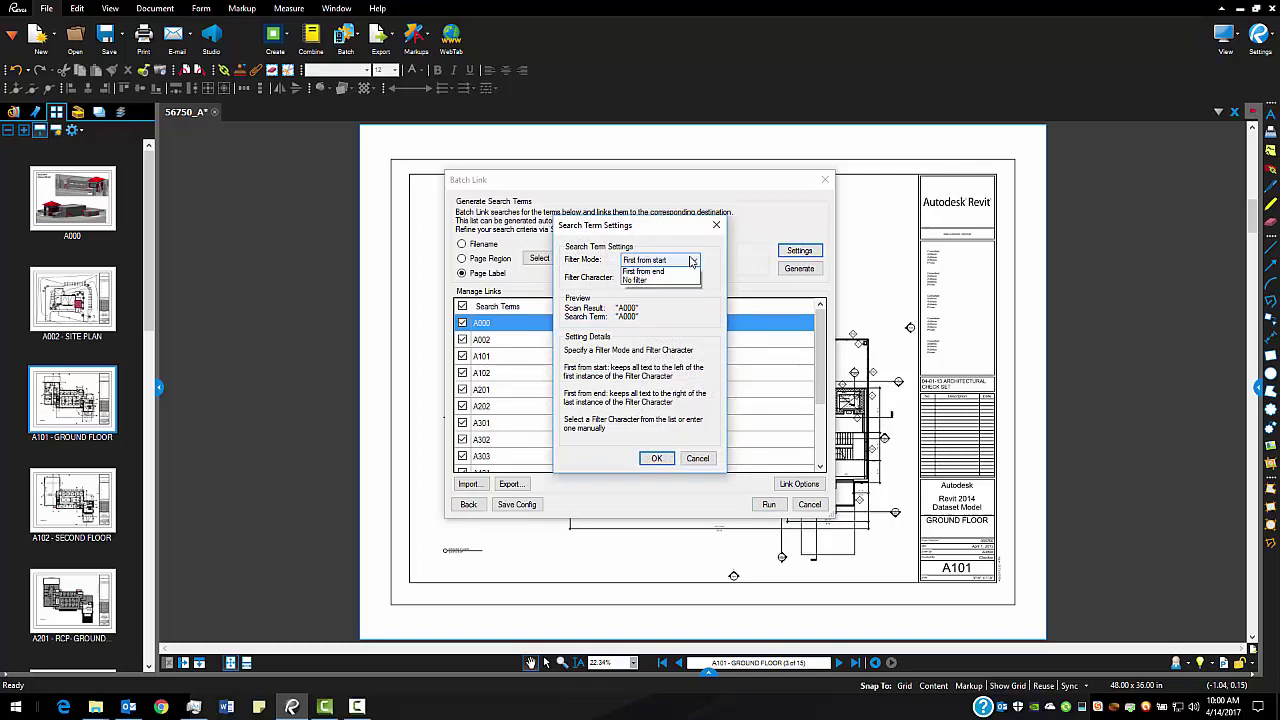
{"action": "left_click", "coordinate": [660, 288]}
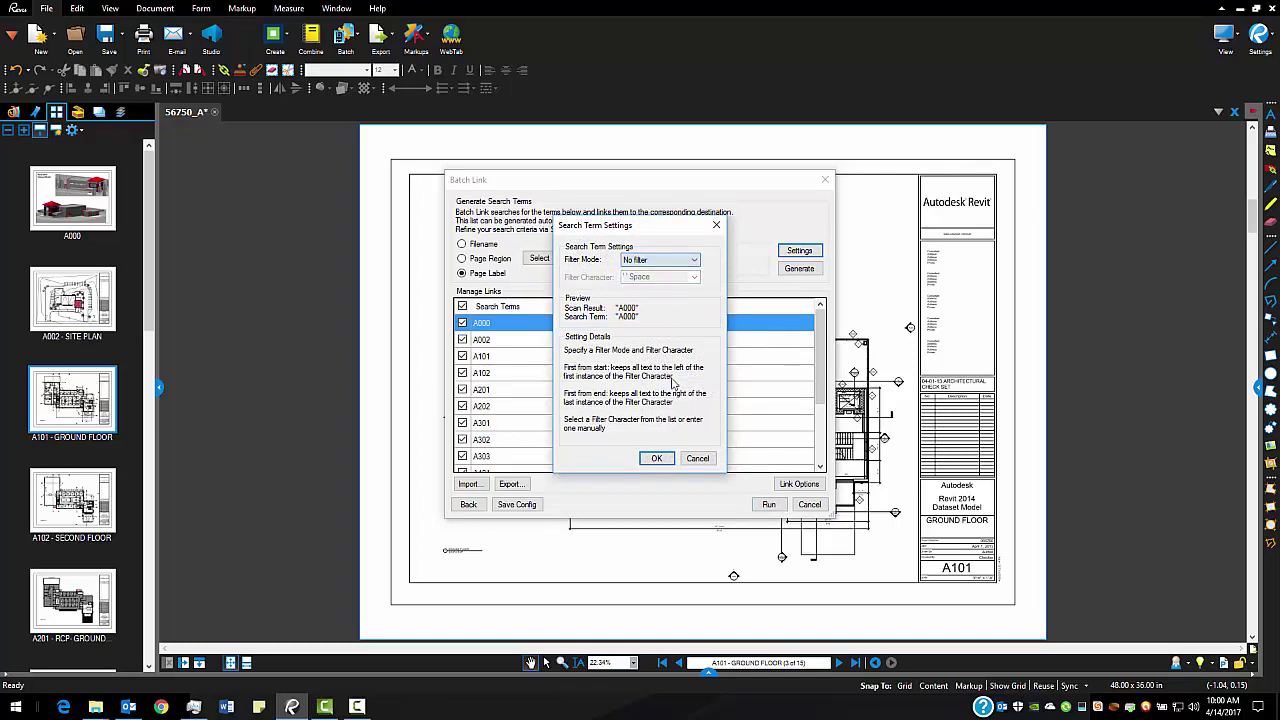
{"action": "left_click", "coordinate": [656, 458]}
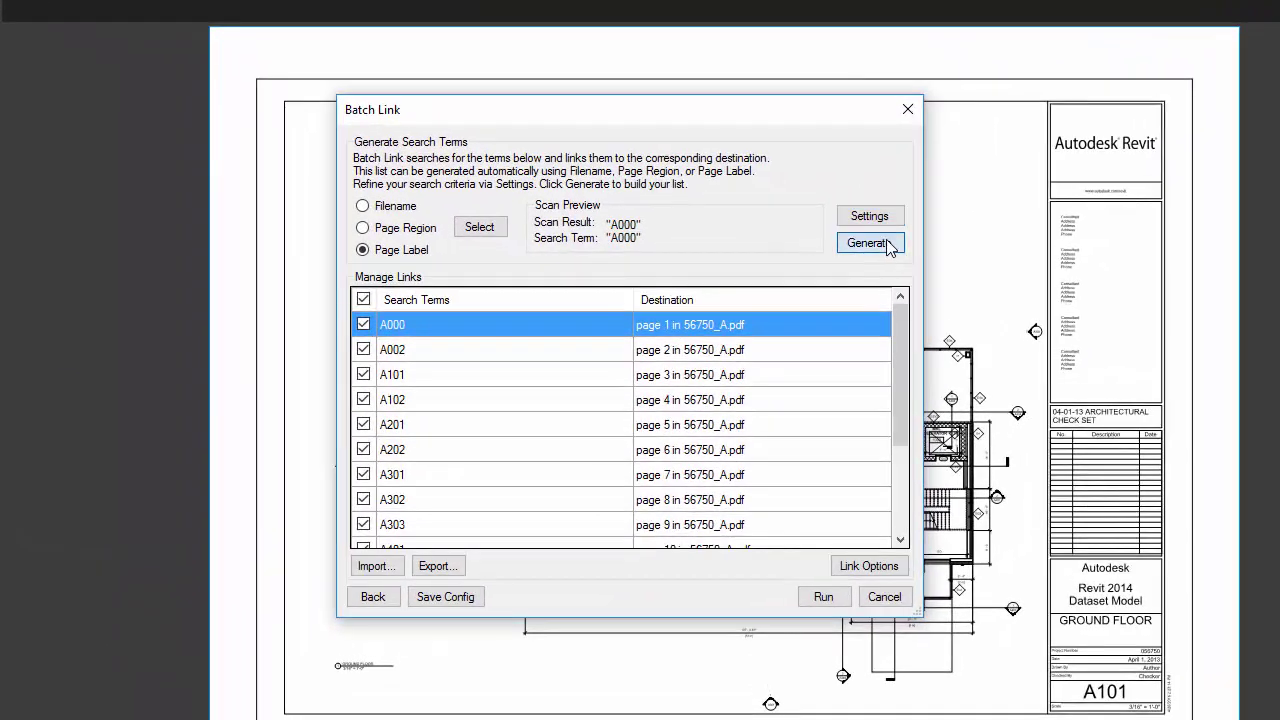
{"action": "left_click", "coordinate": [866, 243]}
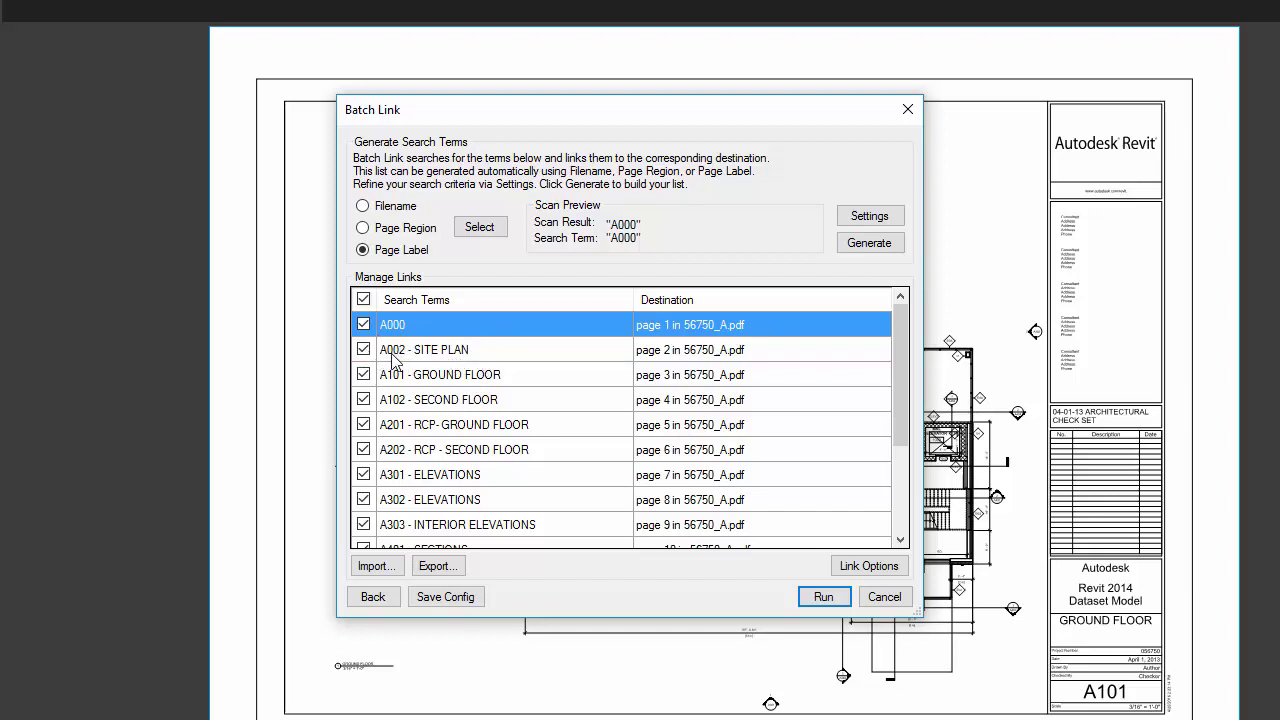
Step: Set Filter Mode to First from start with Space and regenerate bare sheet numbers
{"action": "left_click", "coordinate": [867, 217]}
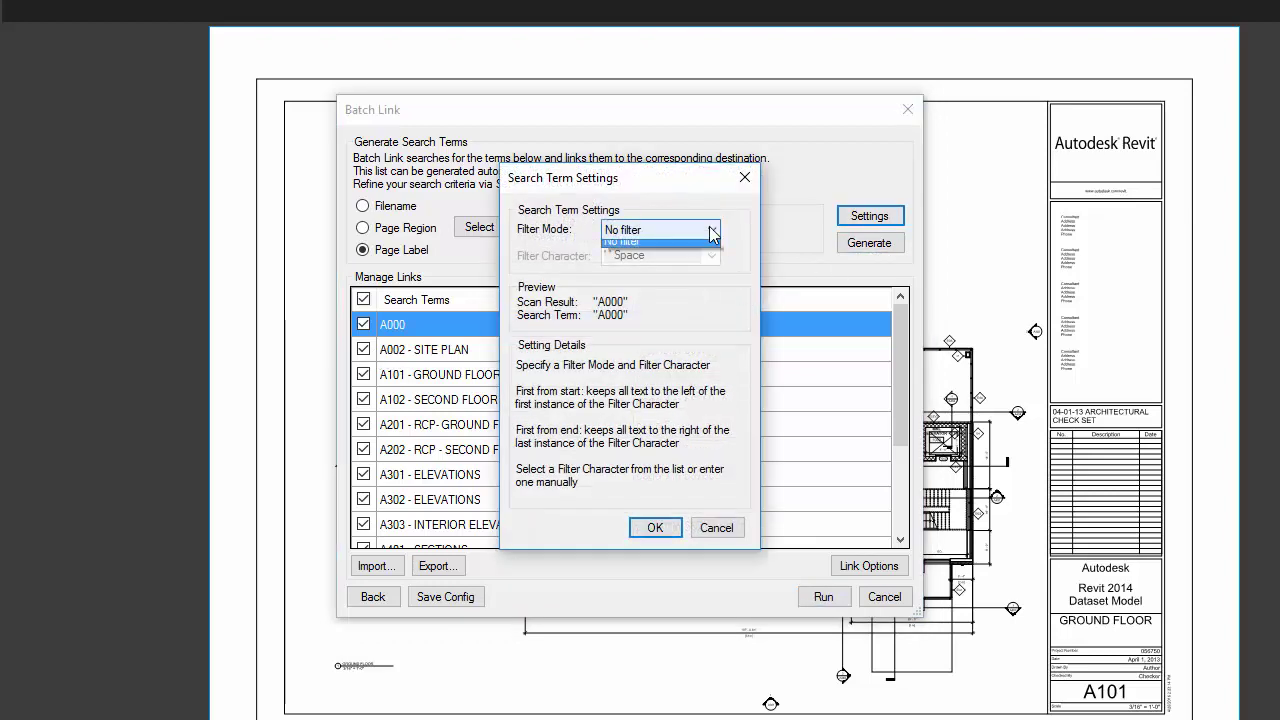
{"action": "left_click", "coordinate": [711, 231]}
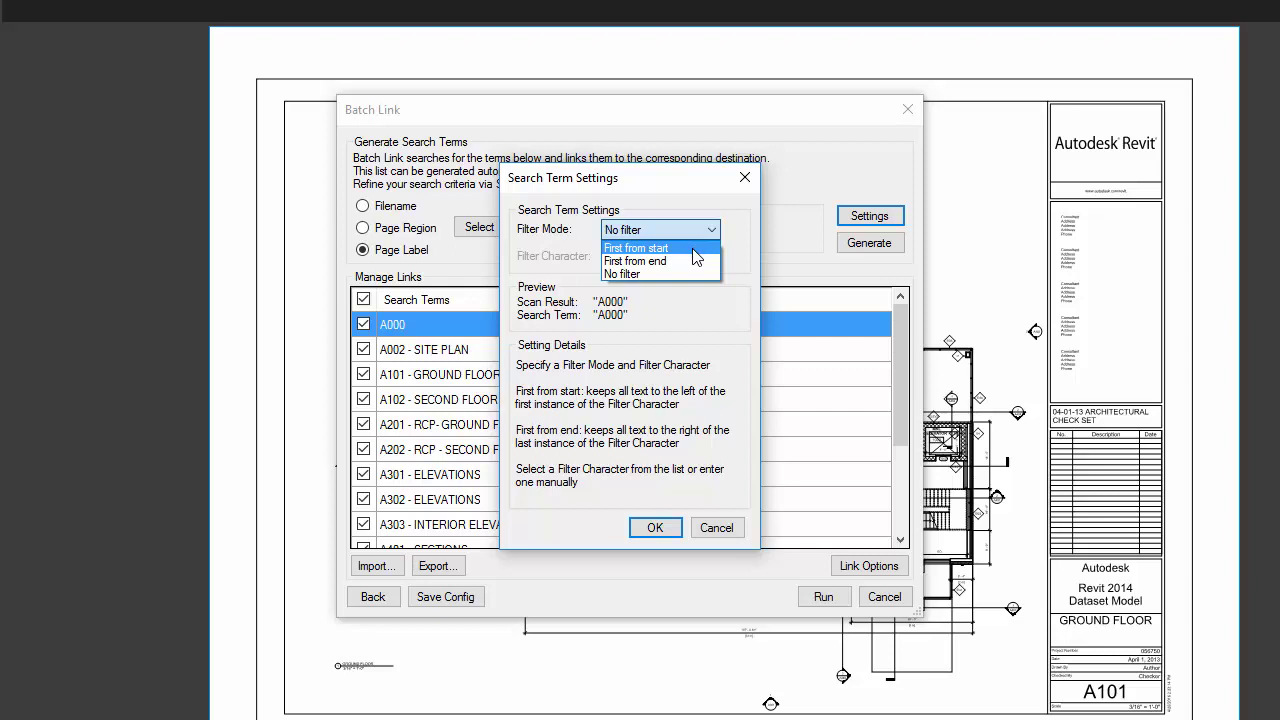
{"action": "left_click", "coordinate": [693, 249]}
{"action": "left_click", "coordinate": [694, 236]}
{"action": "left_click", "coordinate": [687, 251]}
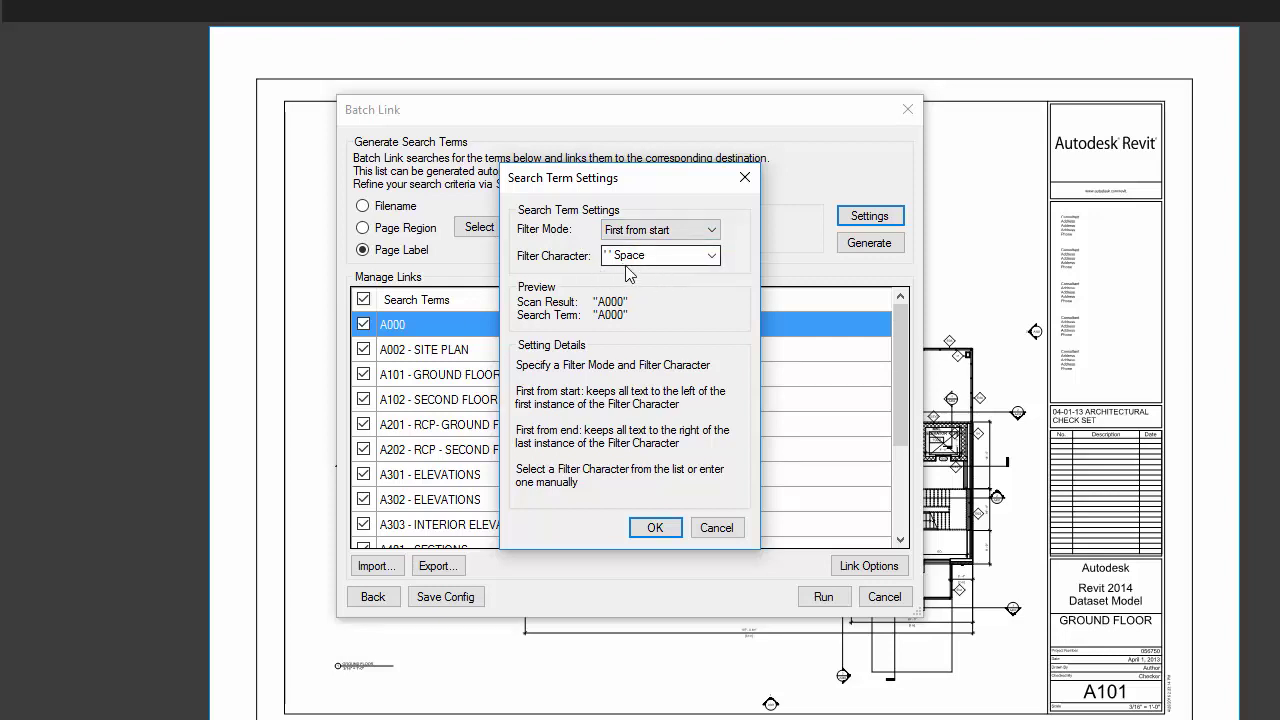
{"action": "left_click", "coordinate": [662, 528]}
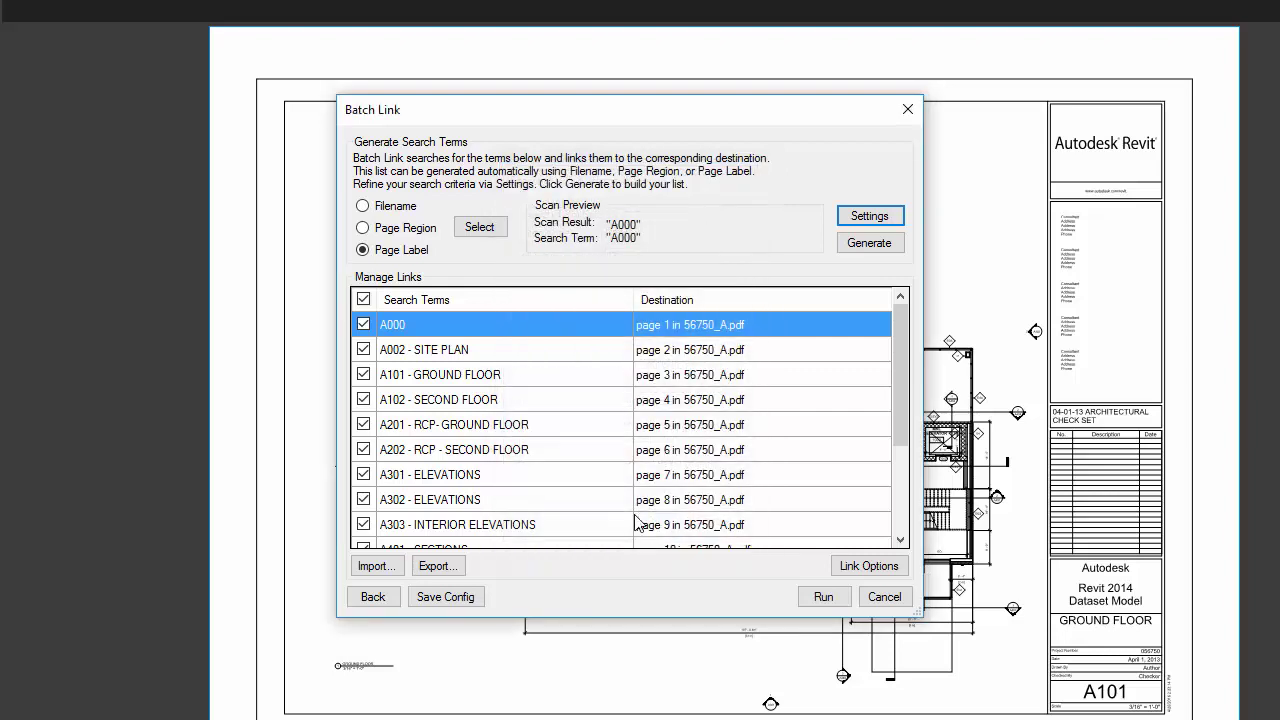
{"action": "left_click", "coordinate": [858, 247]}
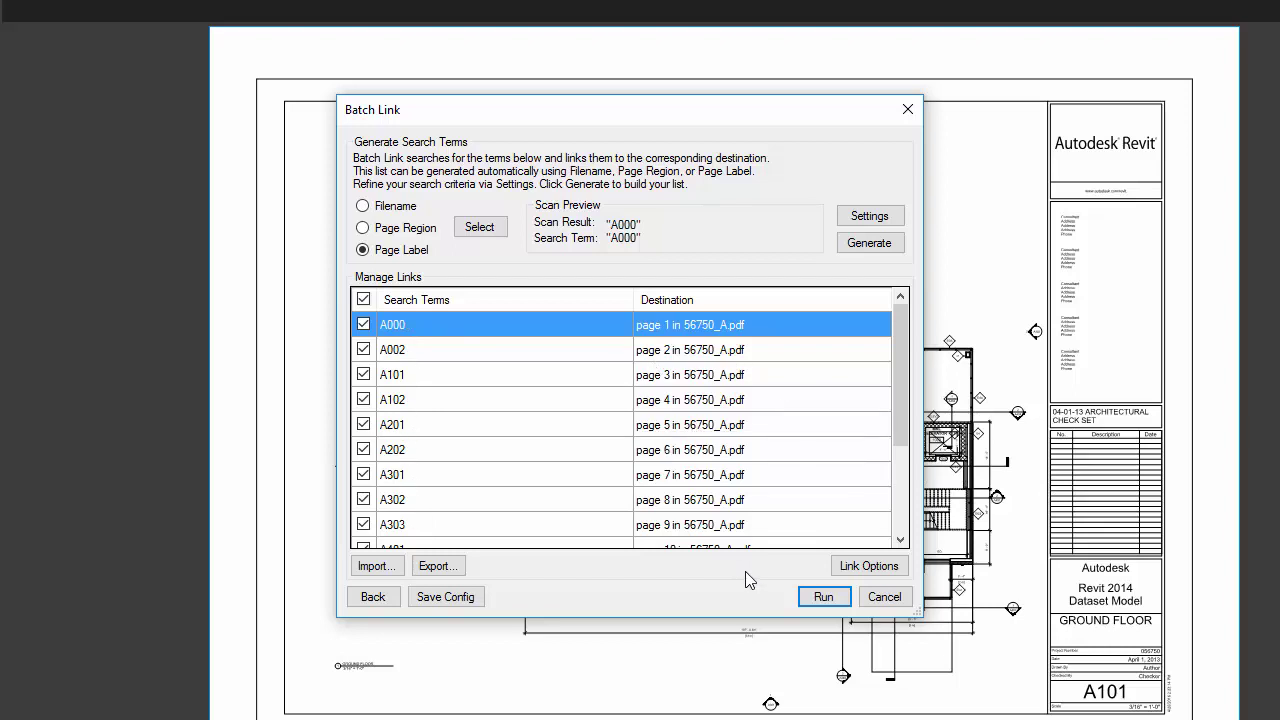
Step: Review the Link Options highlight appearance, then run the batch link creating 88 hyperlinks
{"action": "left_click", "coordinate": [868, 565]}
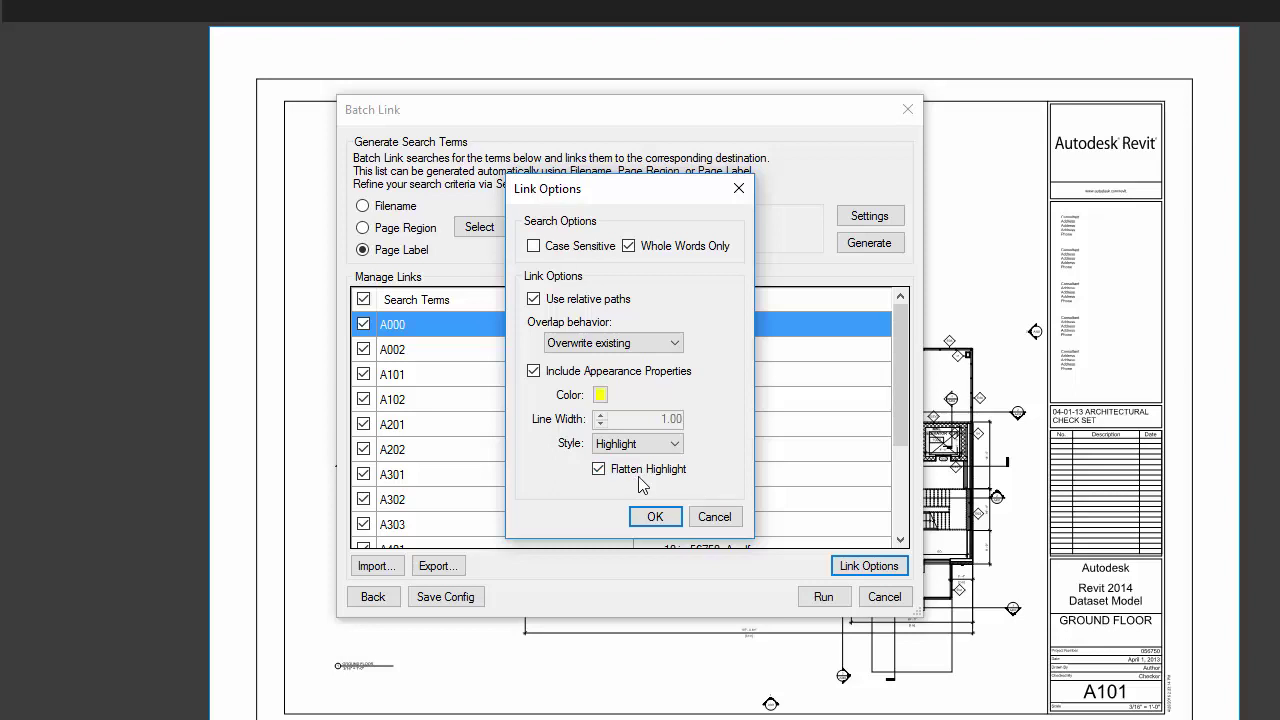
{"action": "left_click", "coordinate": [655, 517]}
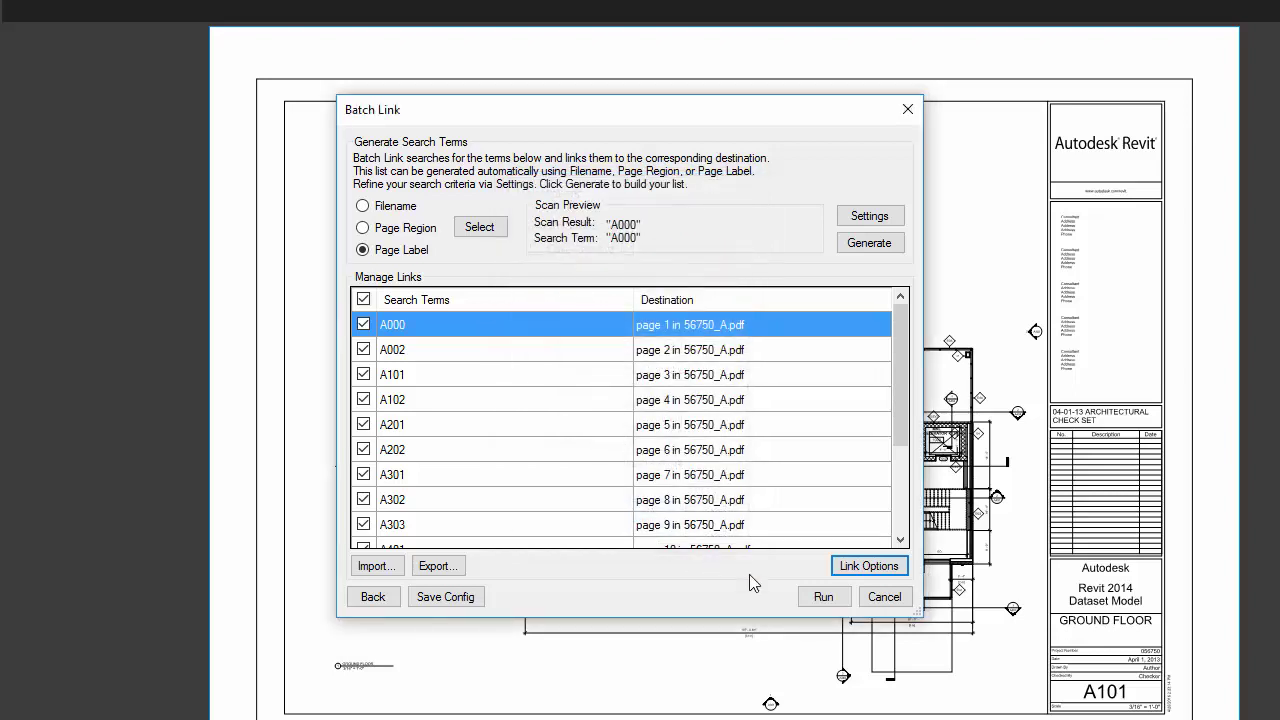
{"action": "left_click", "coordinate": [824, 598]}
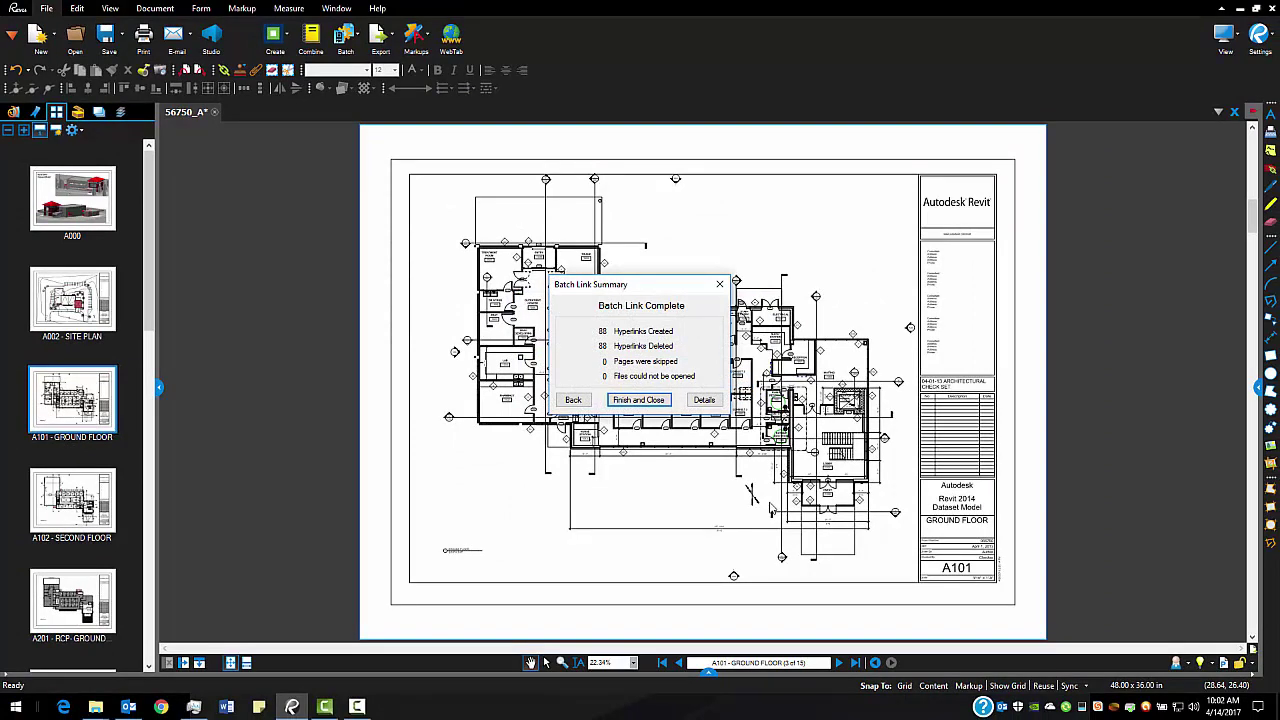
Step: Close the summary, zoom into the A101 plan, and follow the A301 callout to ELEVATIONS
{"action": "left_click", "coordinate": [640, 400]}
{"action": "scroll", "coordinate": [633, 350], "scroll_direction": "up", "scroll_amount": 4}
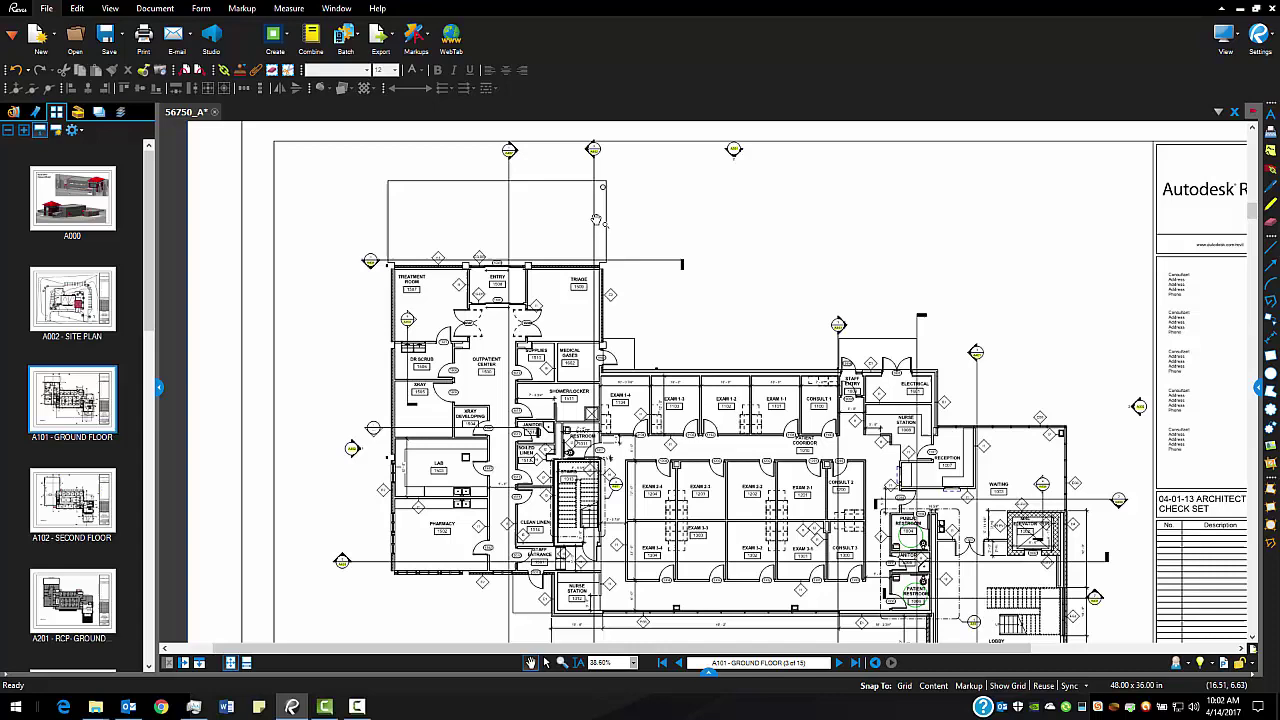
{"action": "scroll", "coordinate": [633, 350], "scroll_direction": "up", "scroll_amount": 4}
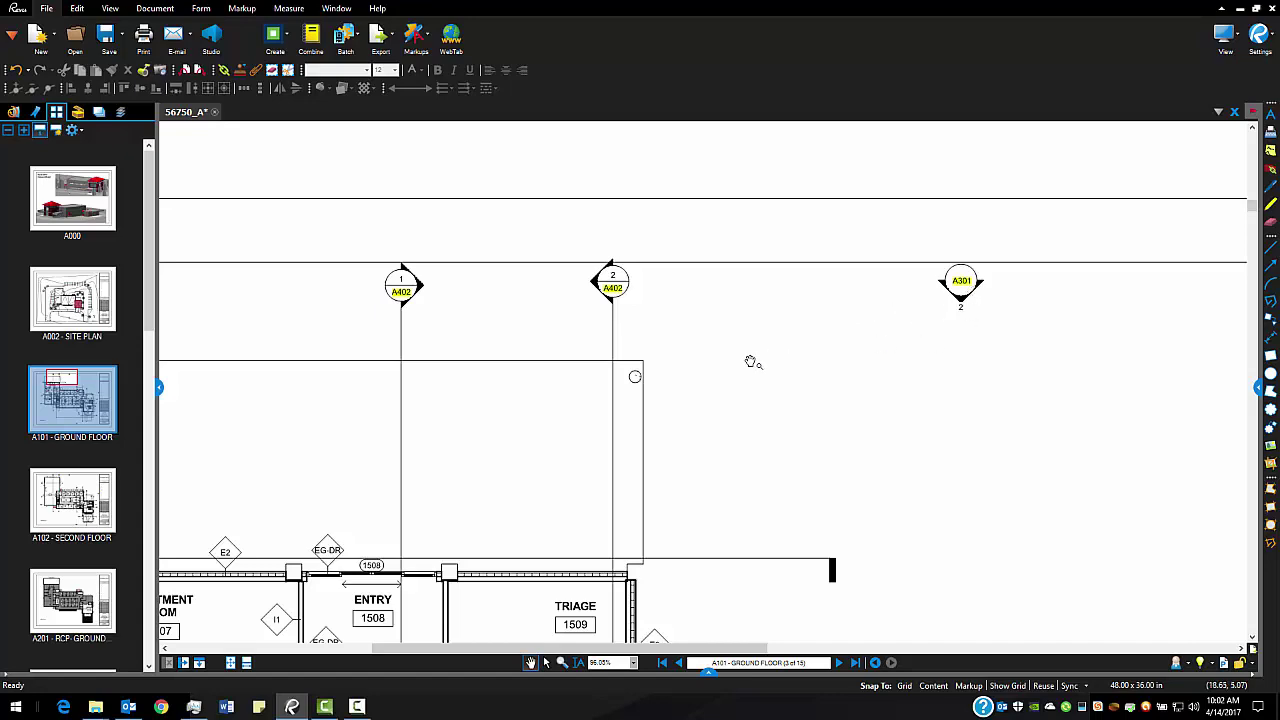
{"action": "scroll", "coordinate": [716, 354], "scroll_direction": "down", "scroll_amount": 4}
{"action": "scroll", "coordinate": [730, 420], "scroll_direction": "up", "scroll_amount": 2}
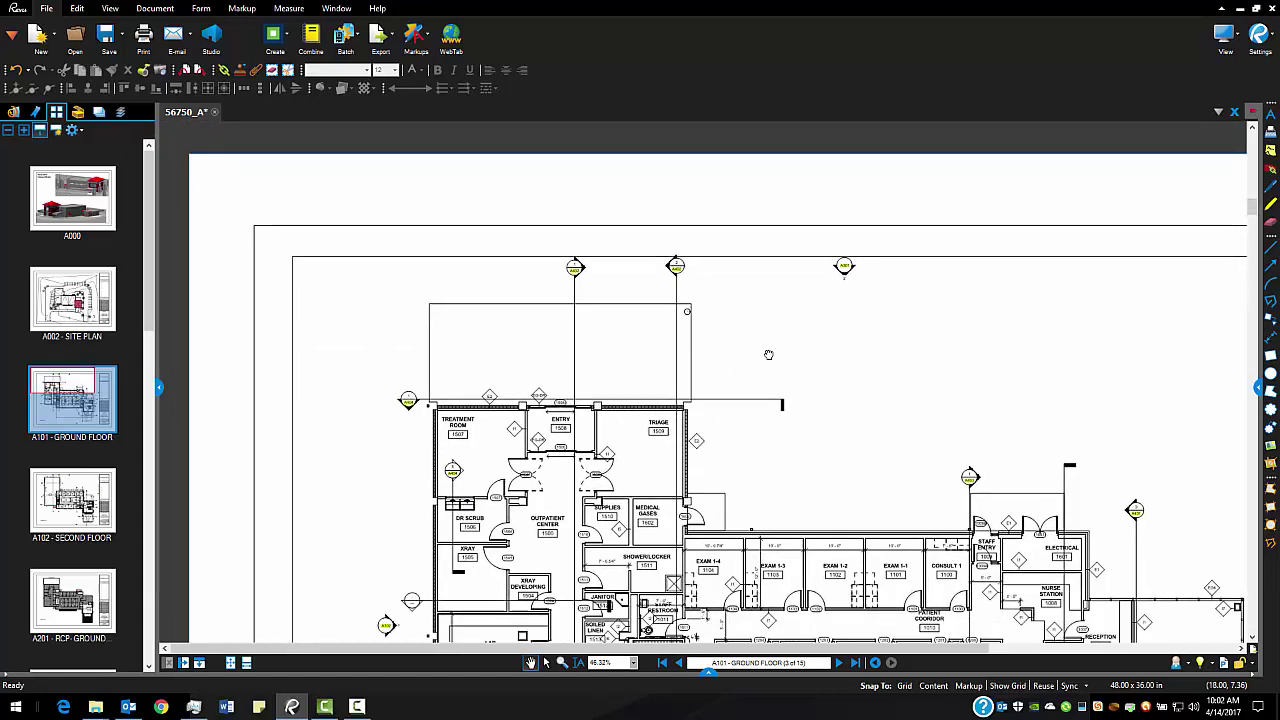
{"action": "scroll", "coordinate": [769, 284], "scroll_direction": "up", "scroll_amount": 3}
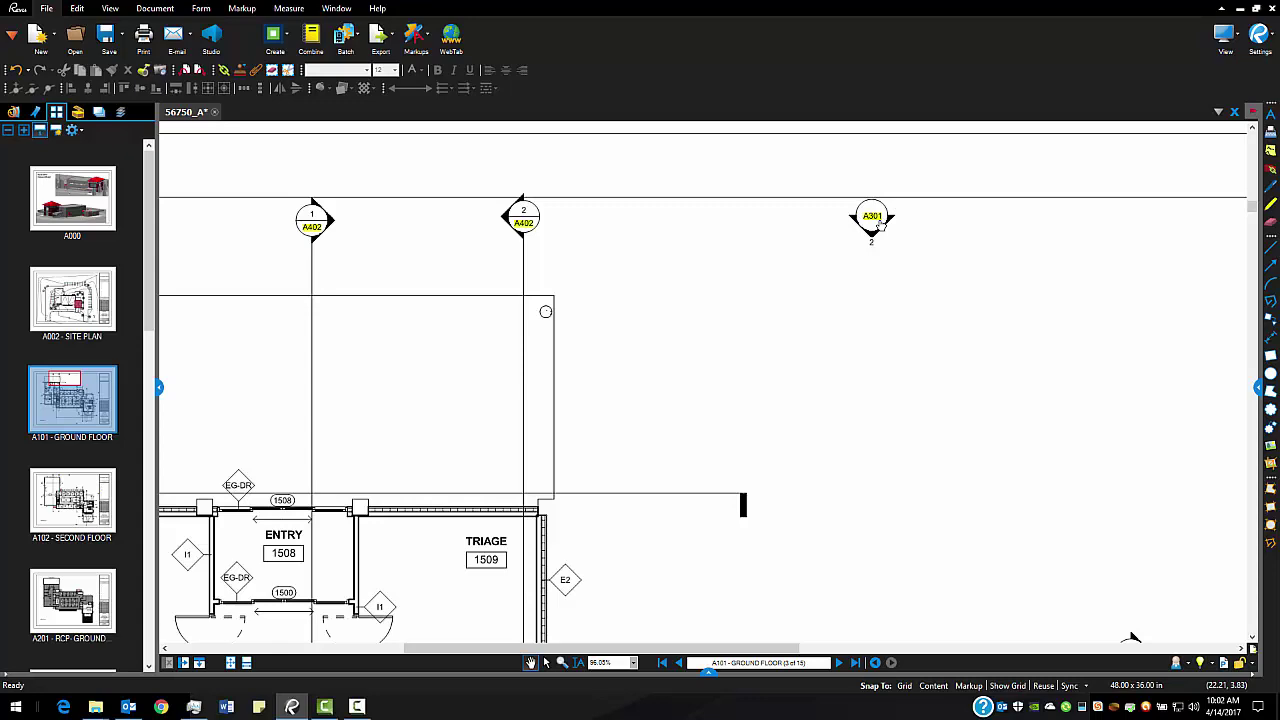
{"action": "left_click", "coordinate": [877, 222]}
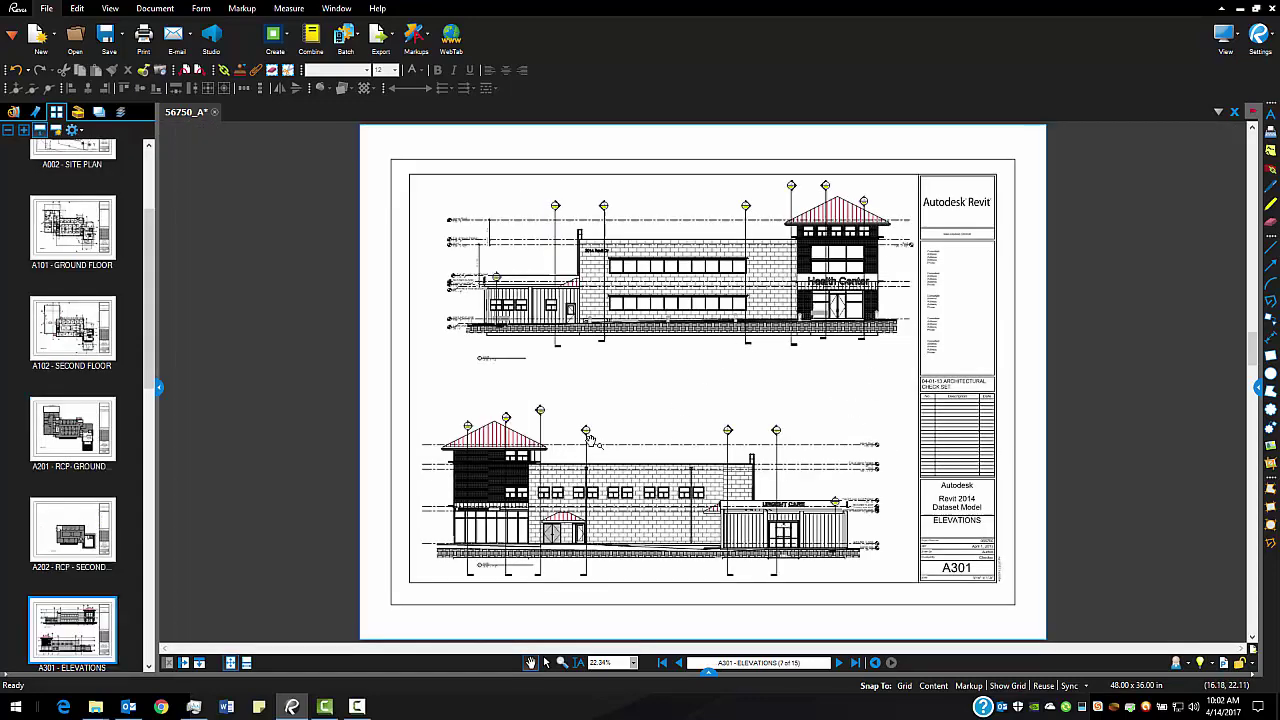
{"action": "scroll", "coordinate": [592, 440], "scroll_direction": "up", "scroll_amount": 3}
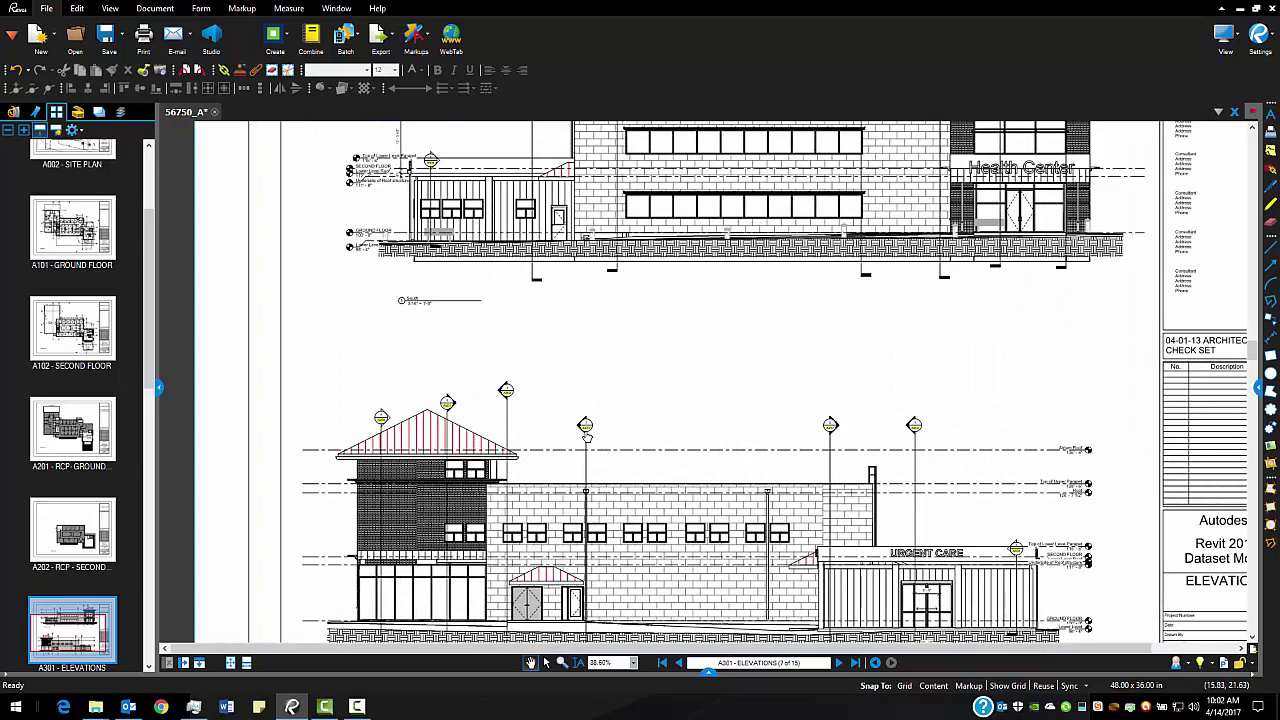